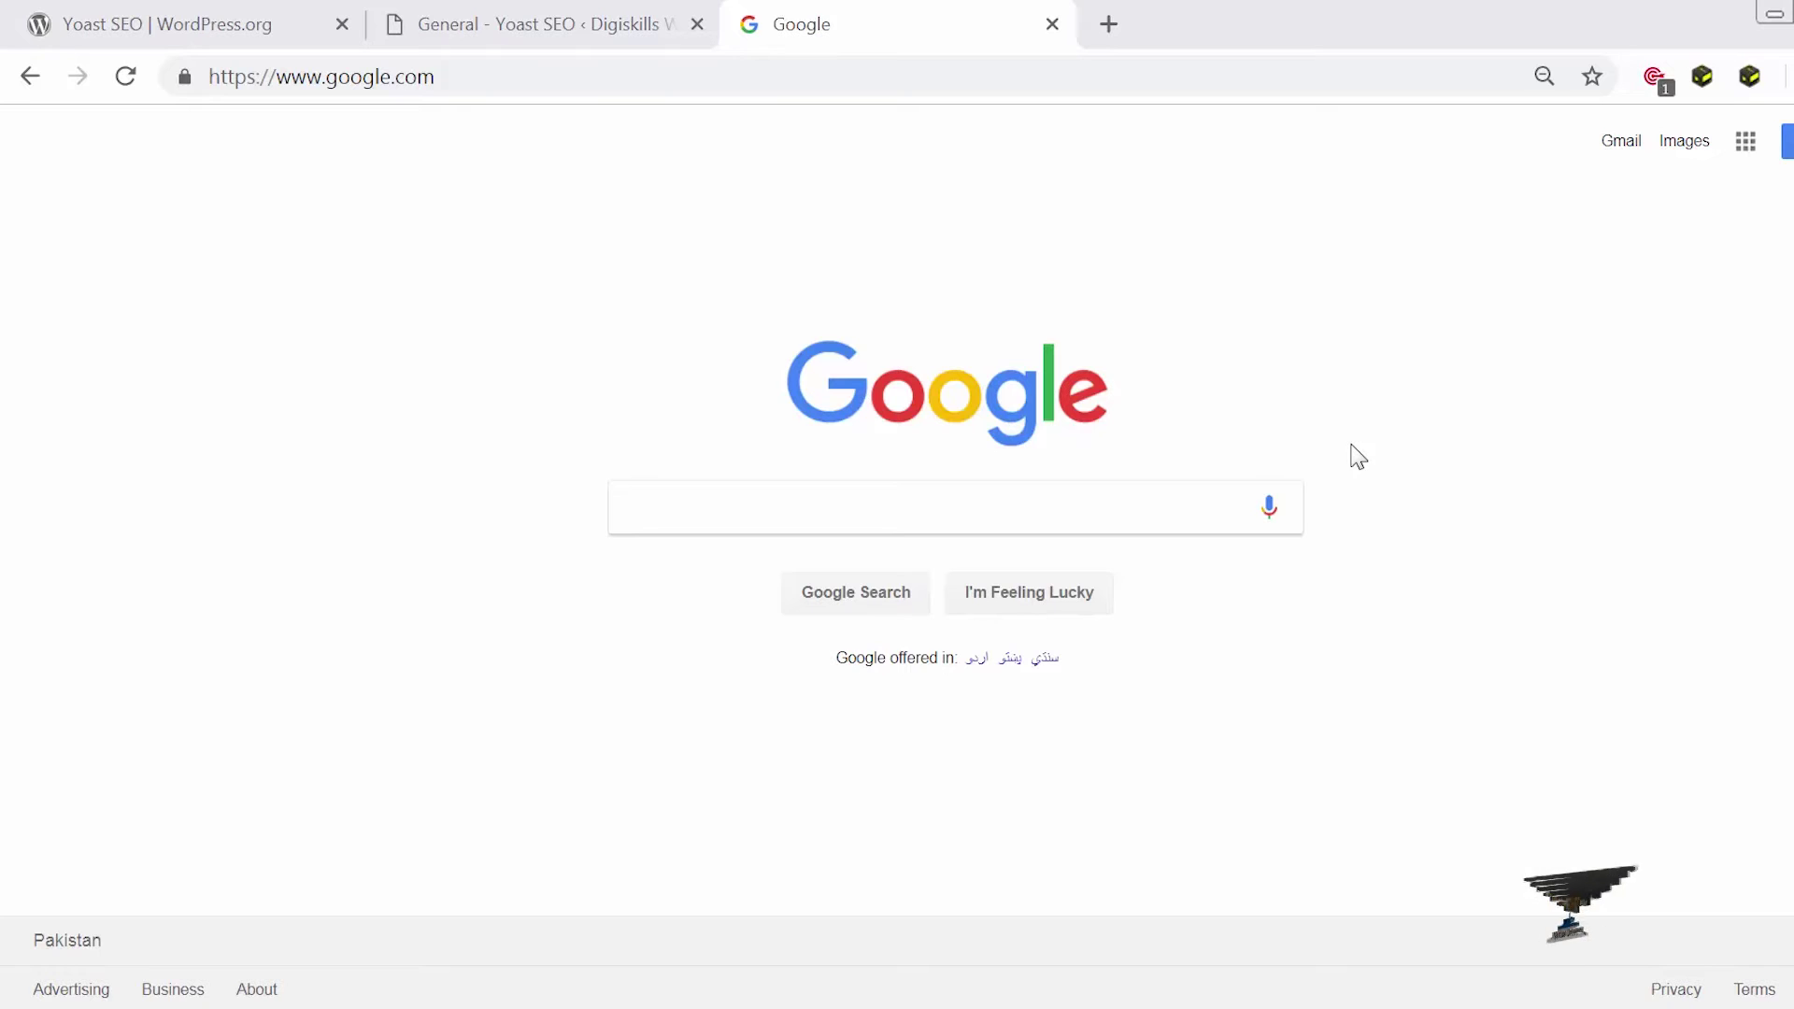
Step: Search Google for "ibraheem toy house", open the store's website and dismiss its newsletter sign-up popup
left_click(1143, 523)
type("ibra")
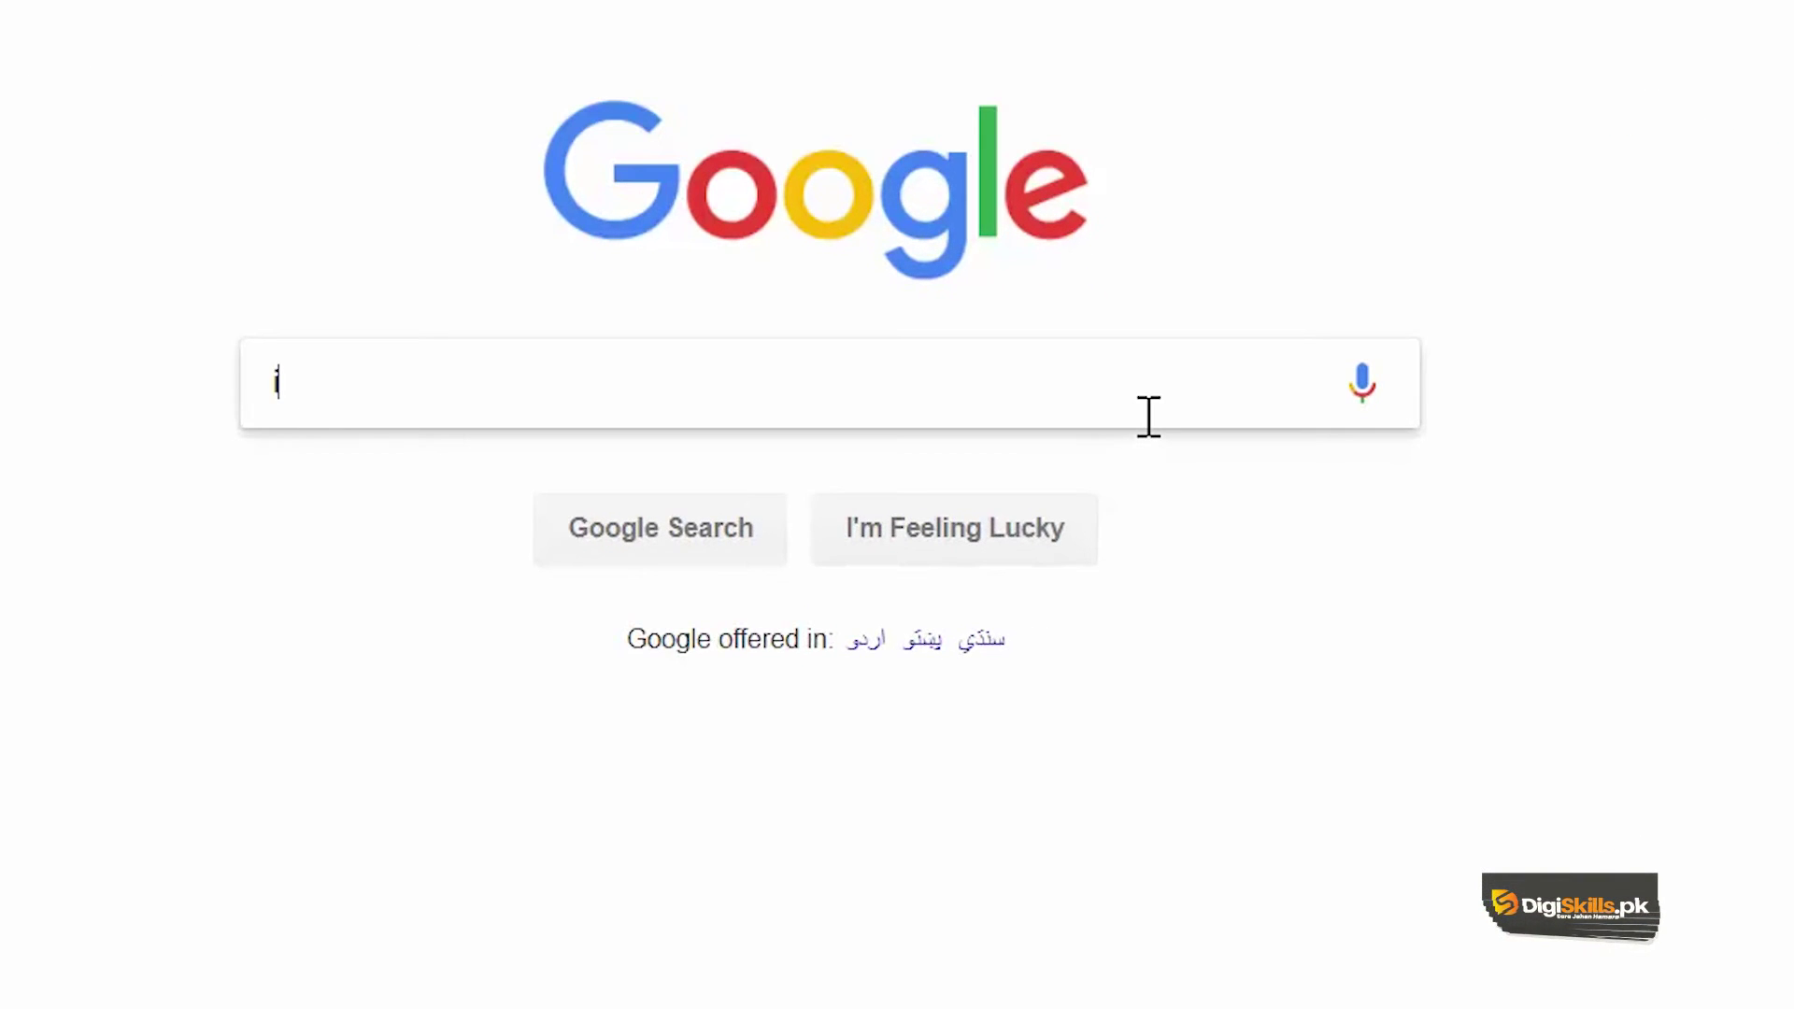
type("heem toy house")
key("Return")
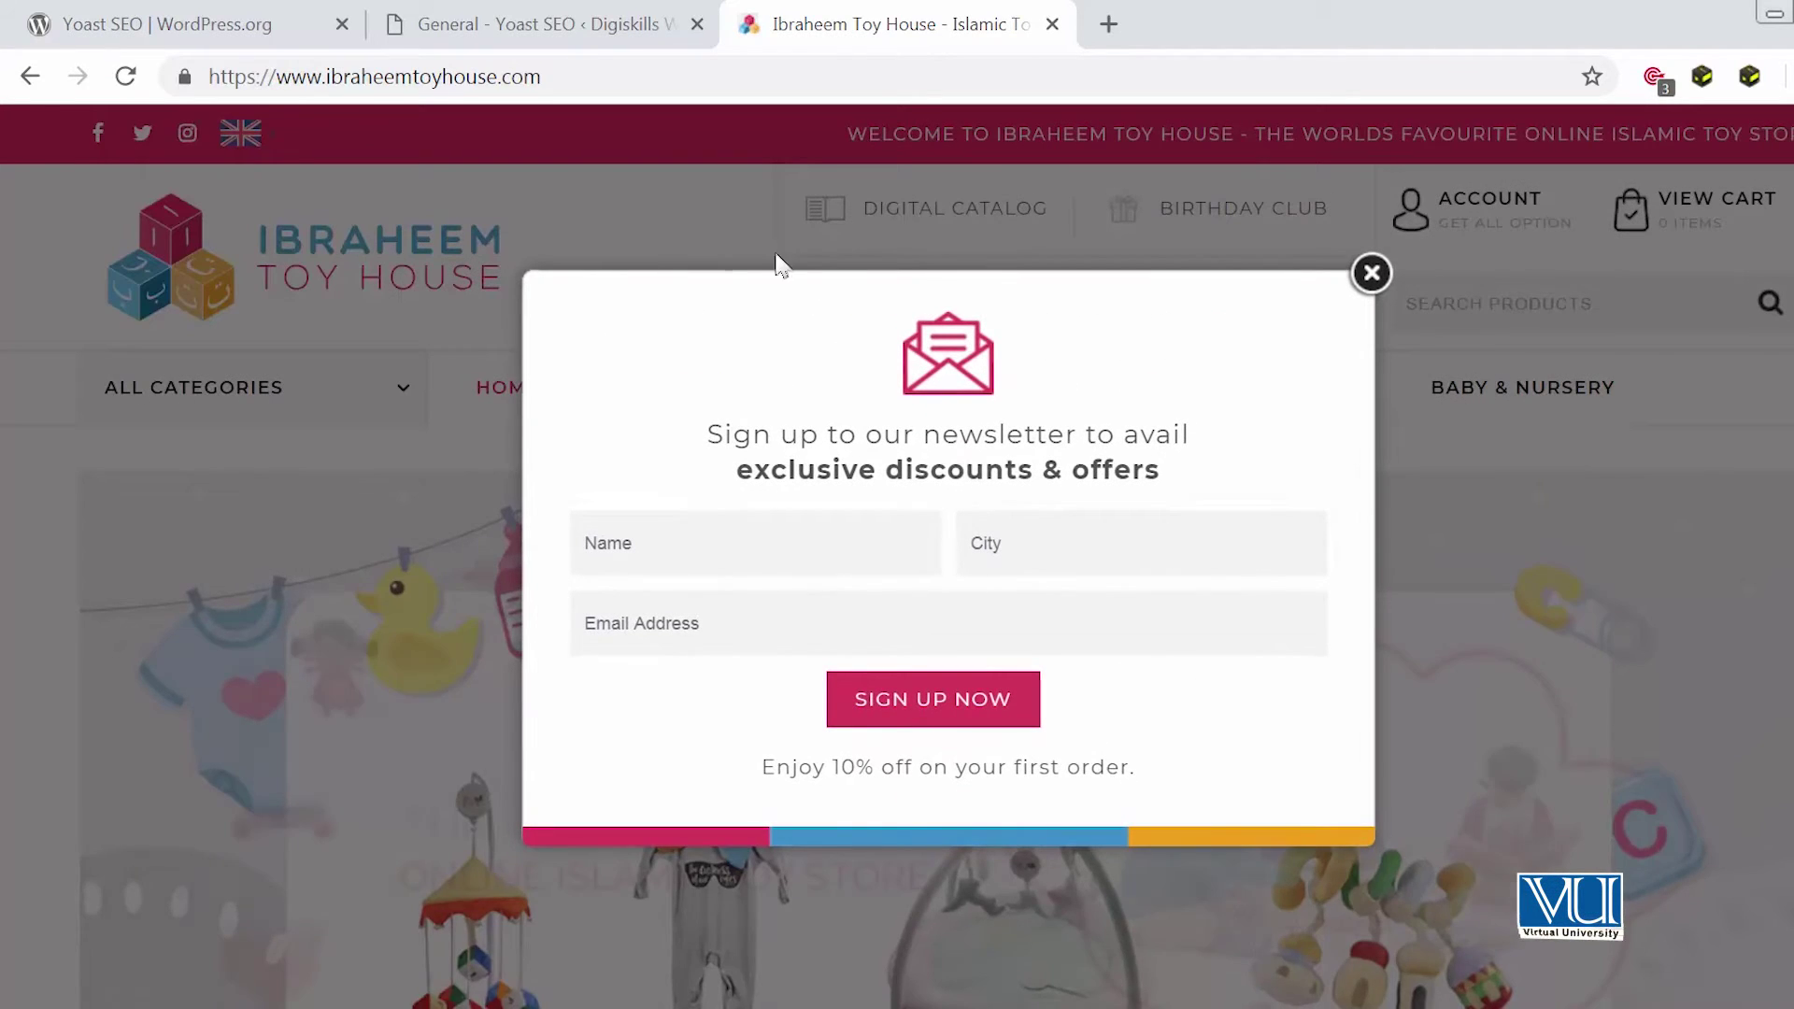
left_click(1371, 273)
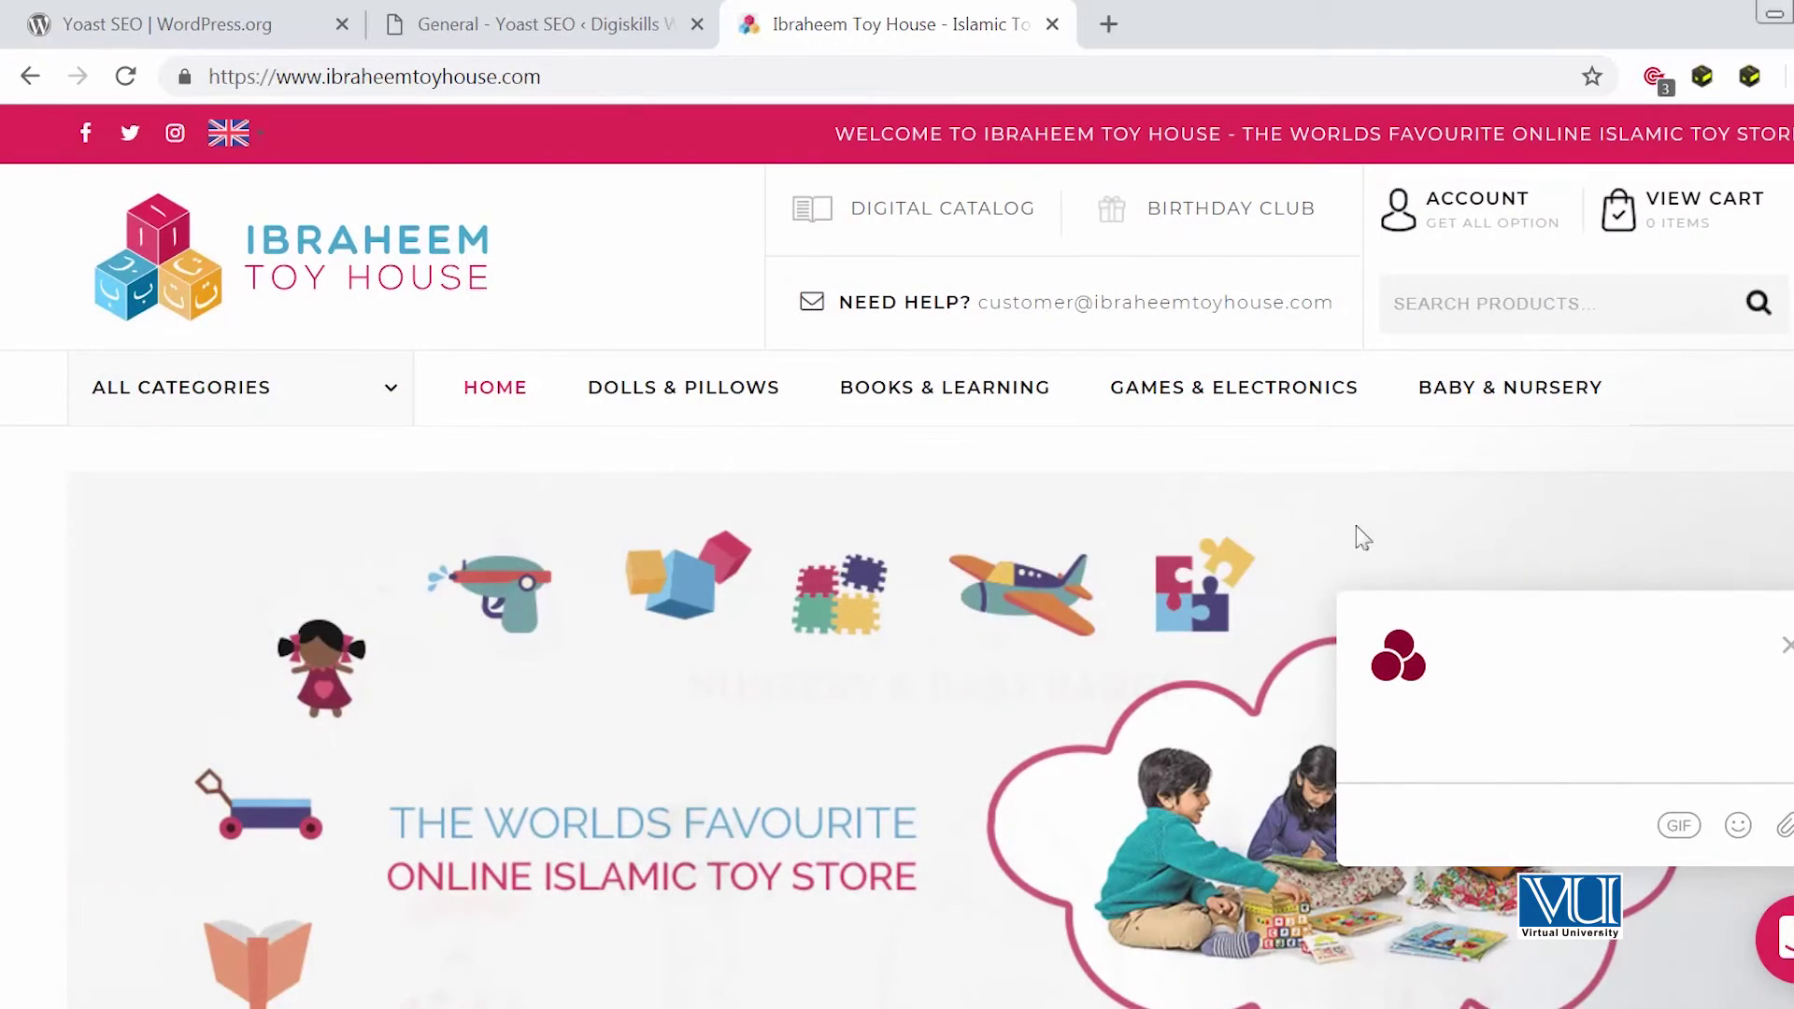
Step: Examine the homepage's banner slider and advance it to another slide
scroll(1355, 722, "down", 4)
scroll(1355, 721, "up", 2)
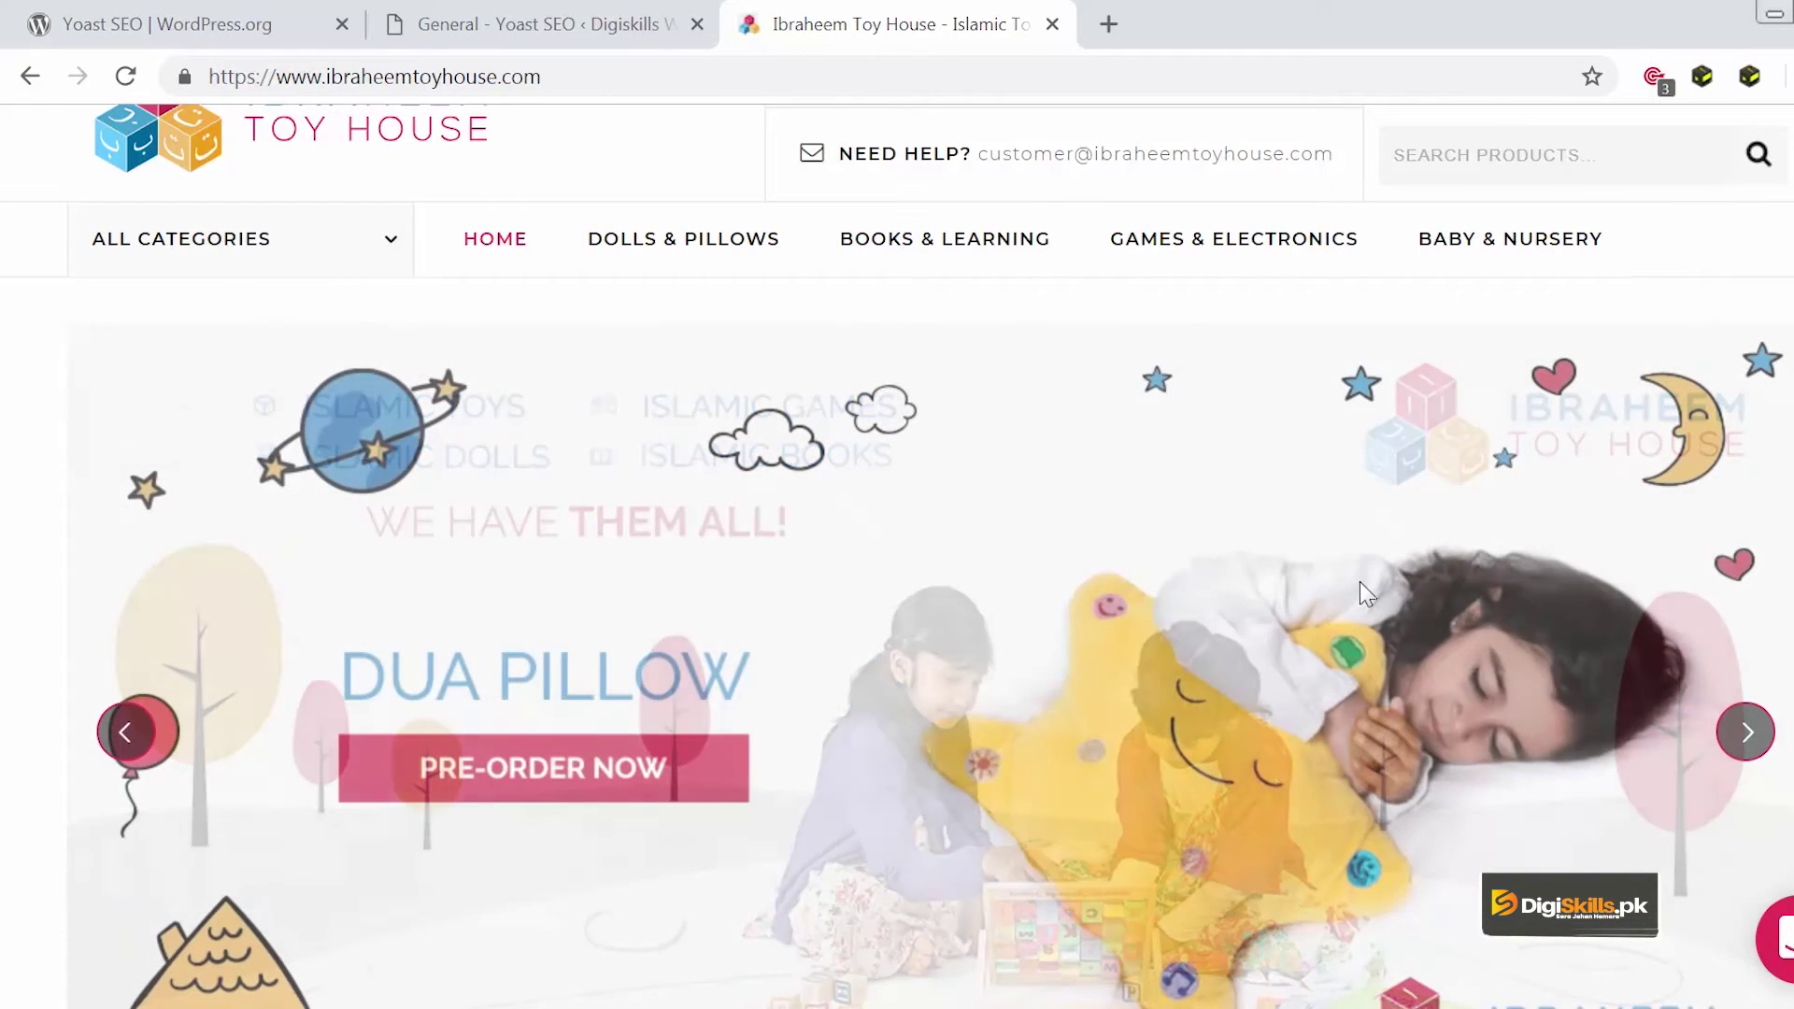
left_click(1762, 759)
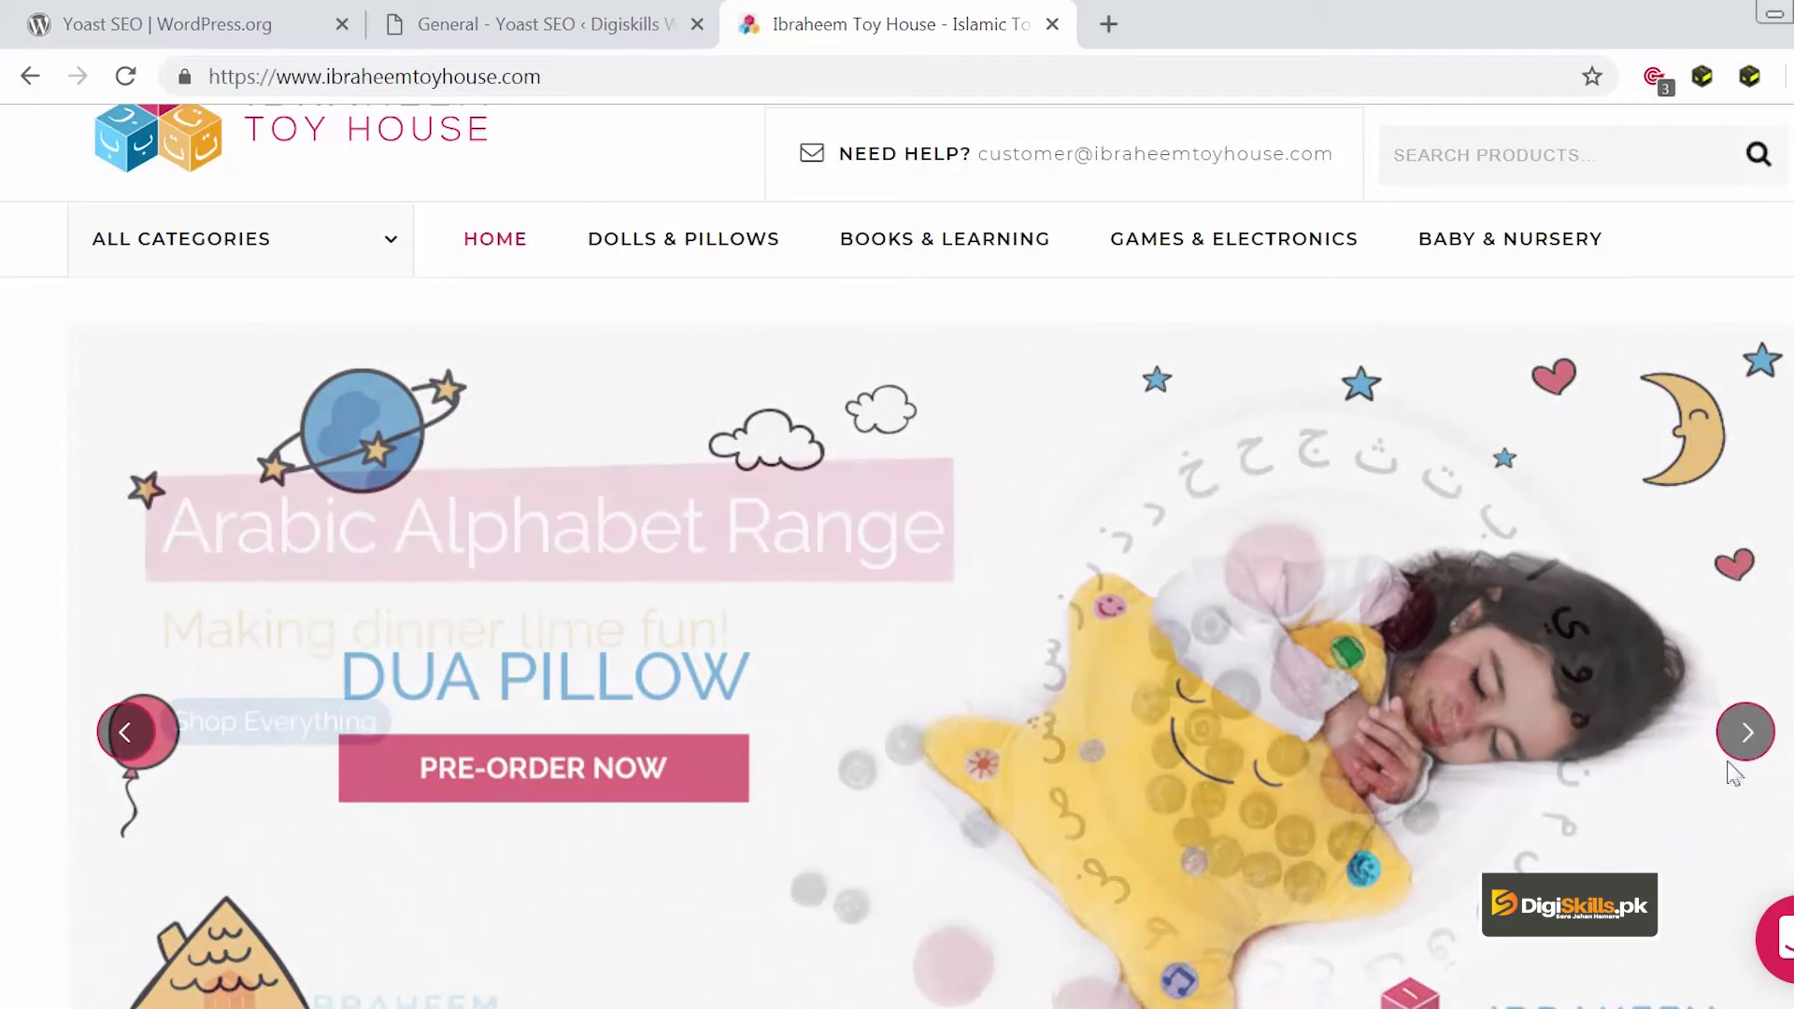
scroll(1682, 782, "down", 2)
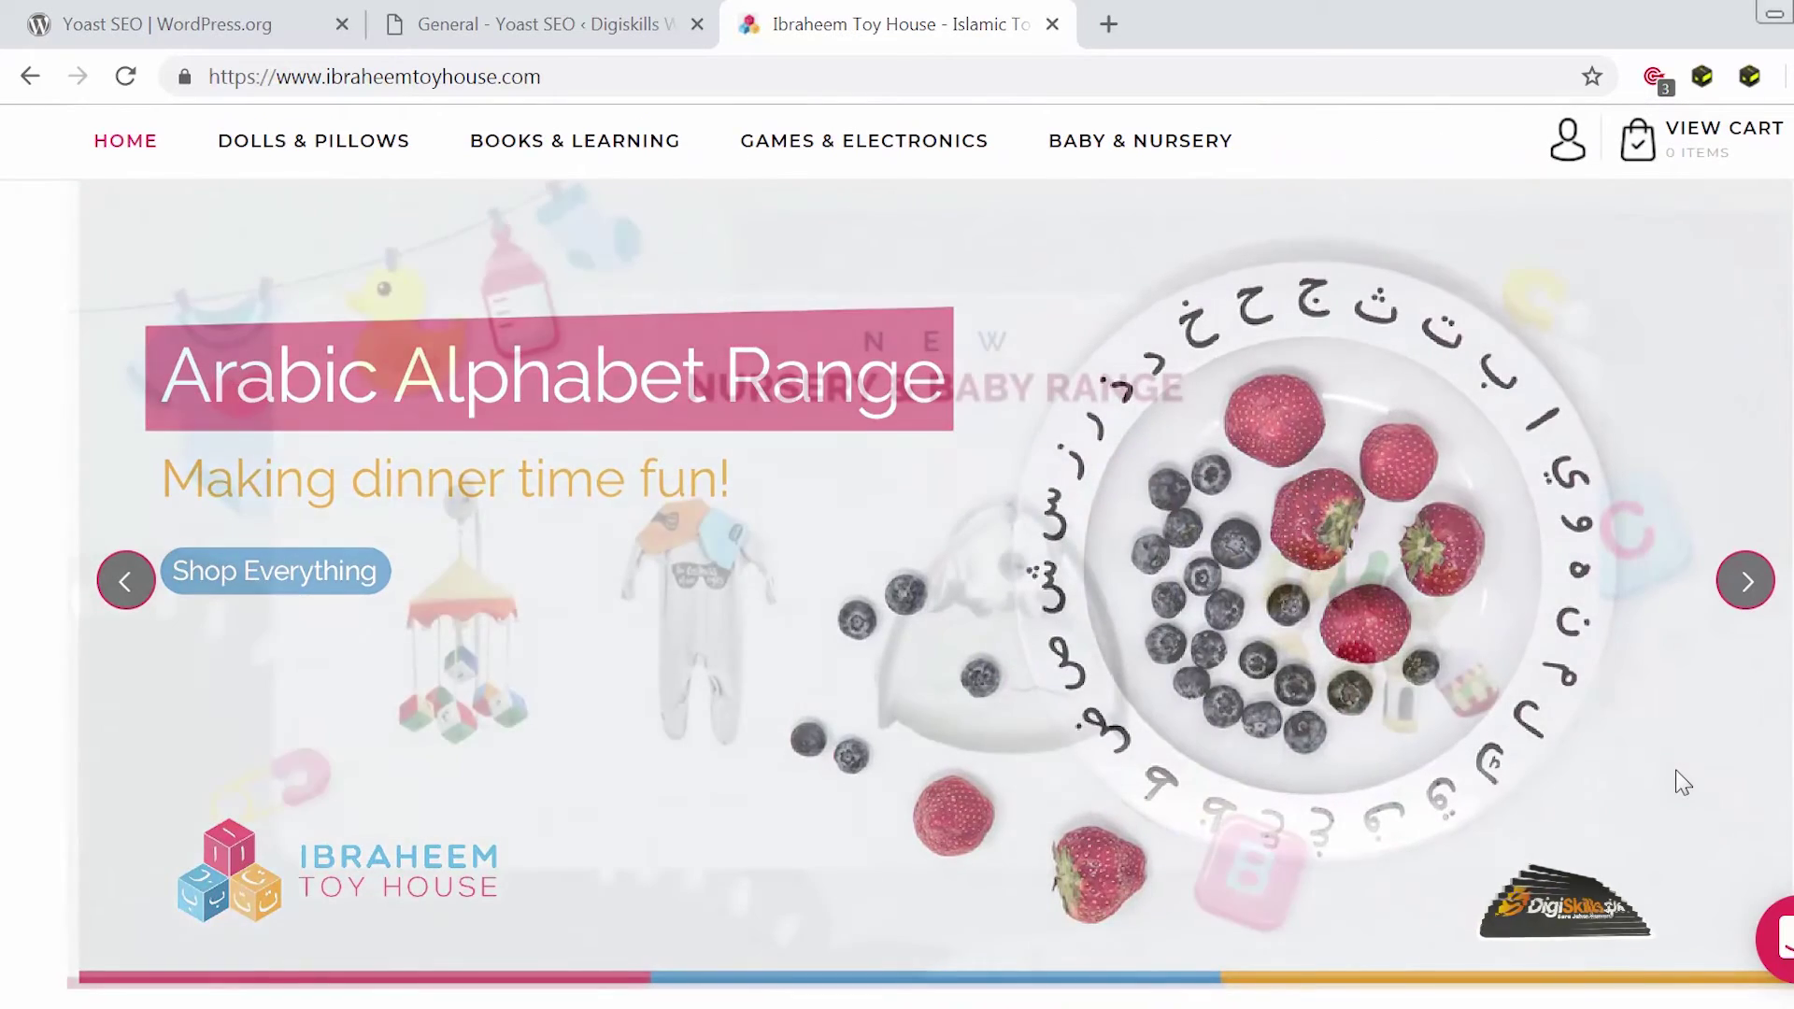
Step: Open the Scratch dog food website at scratchpetfood.com.au to view its homepage
left_click(1196, 77)
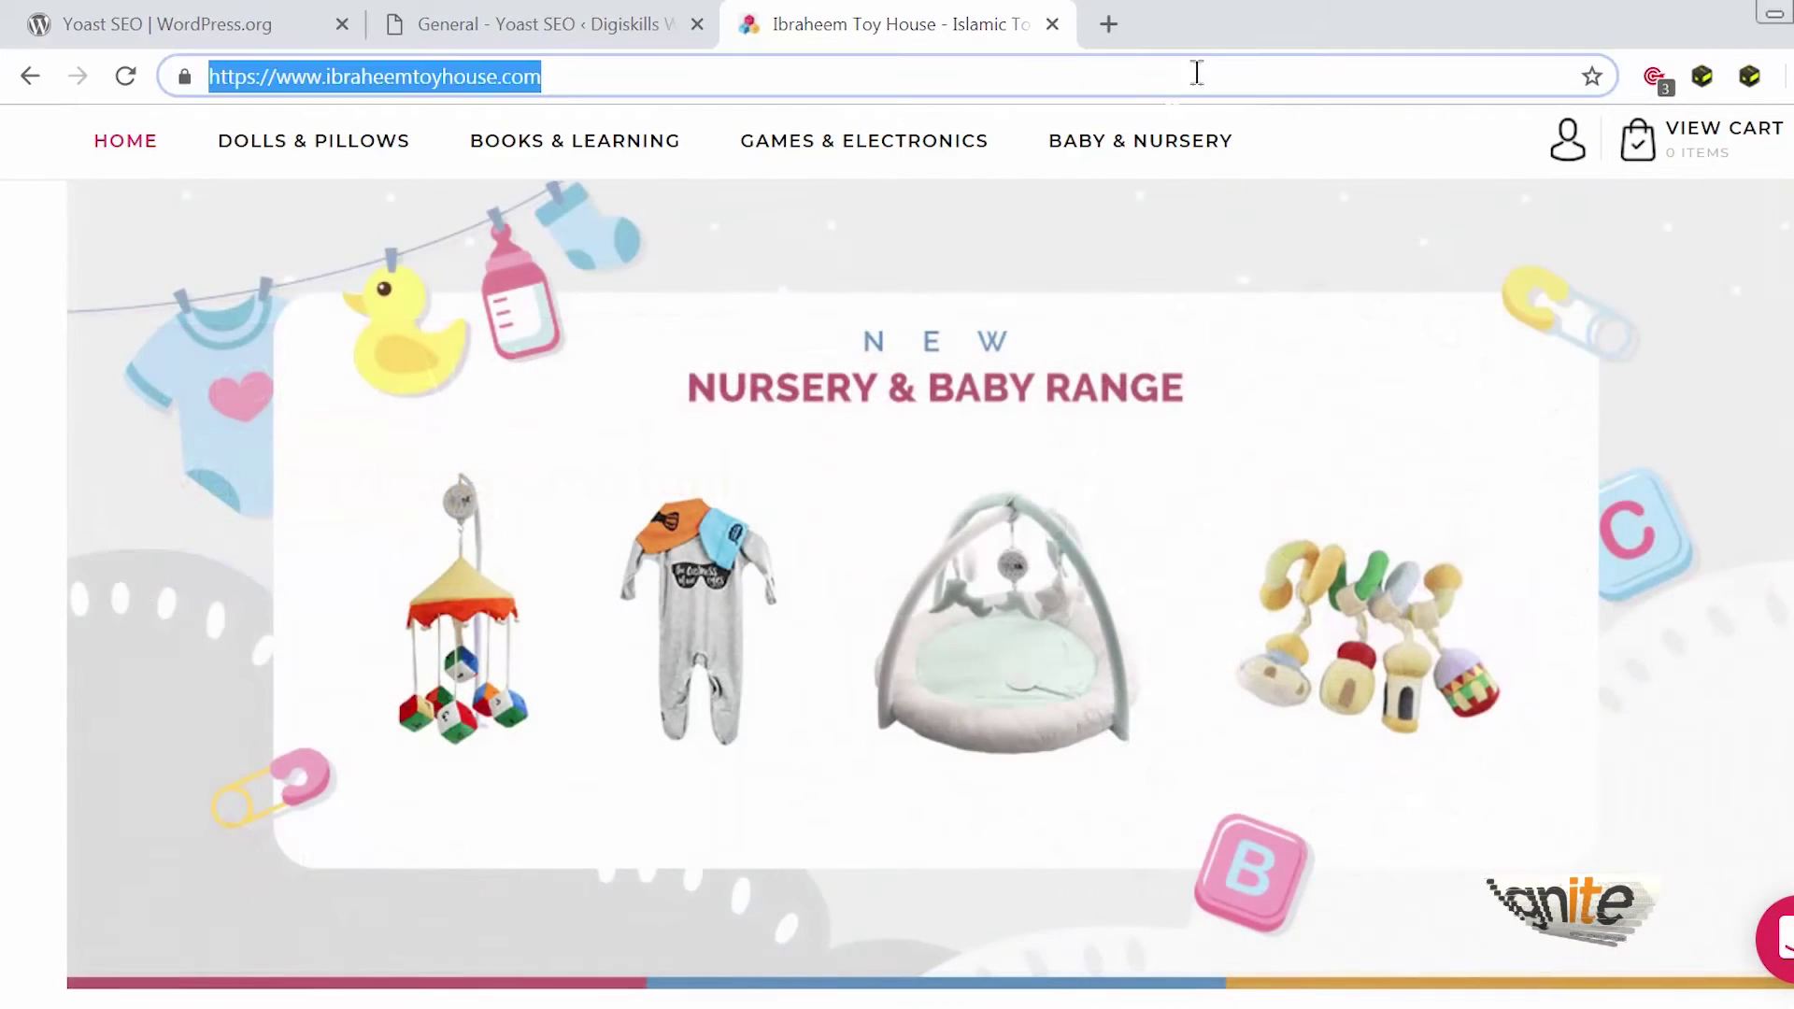
type("scr")
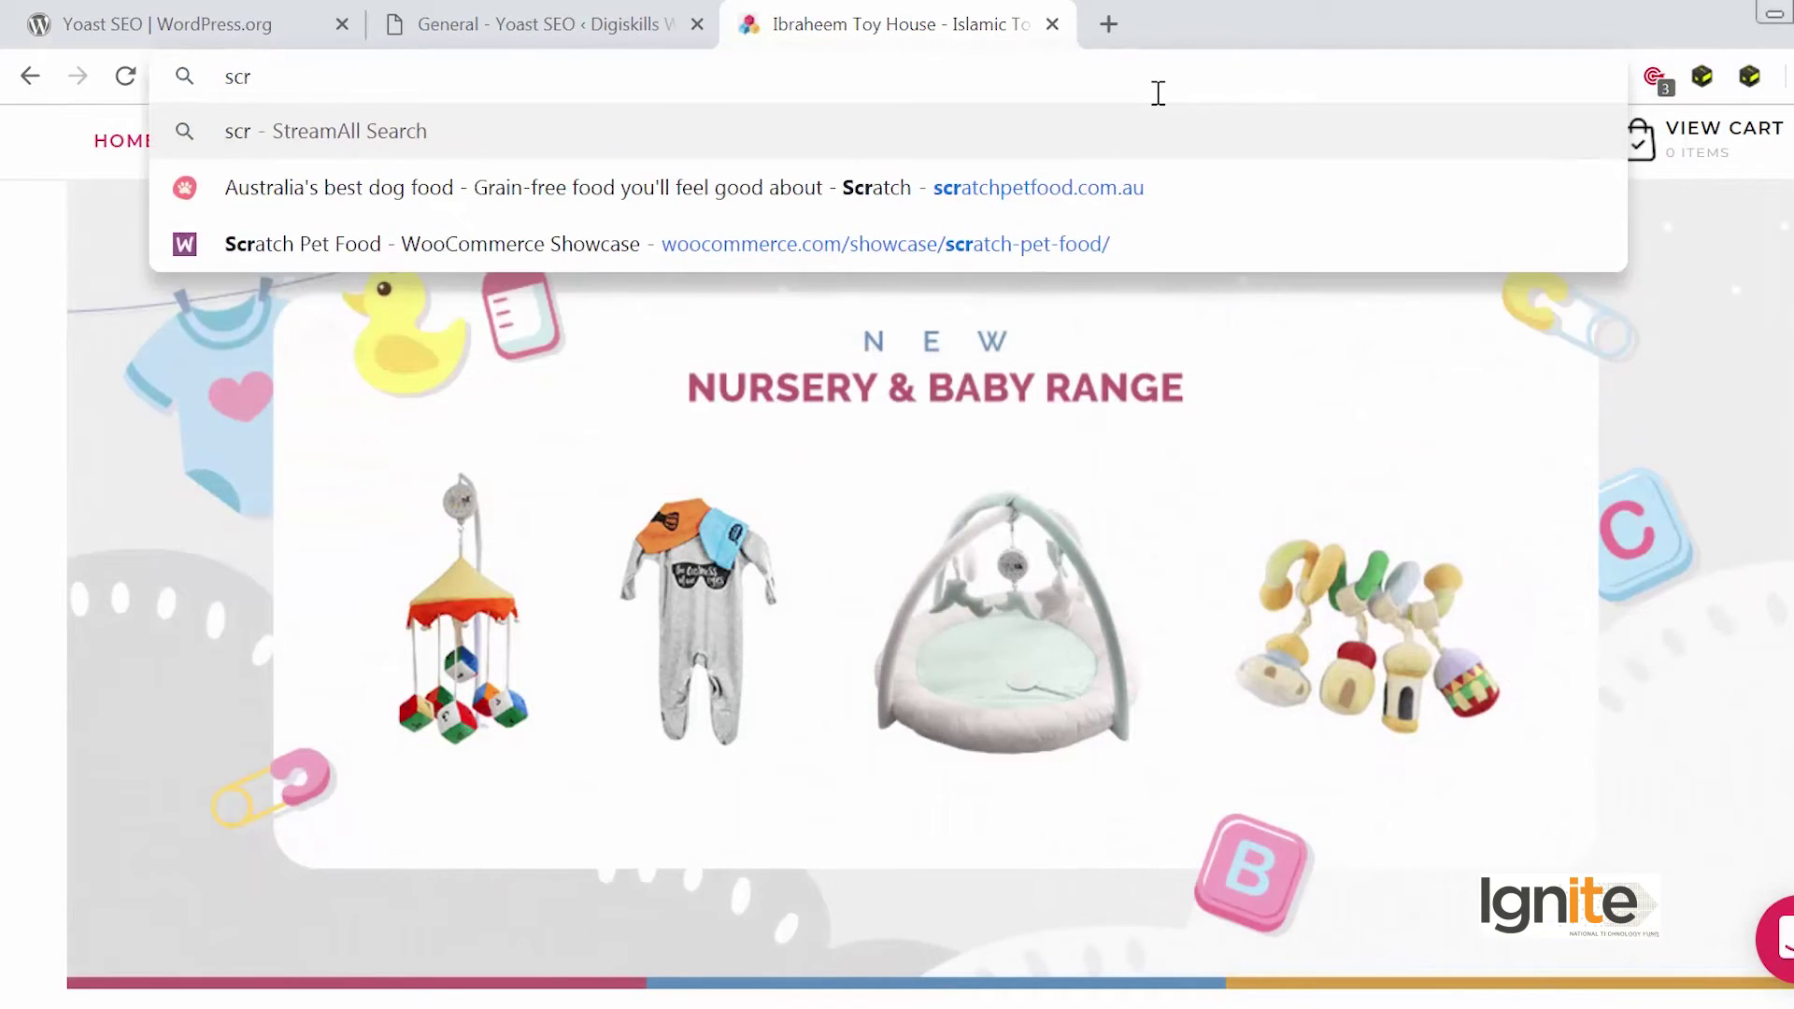
left_click(1146, 149)
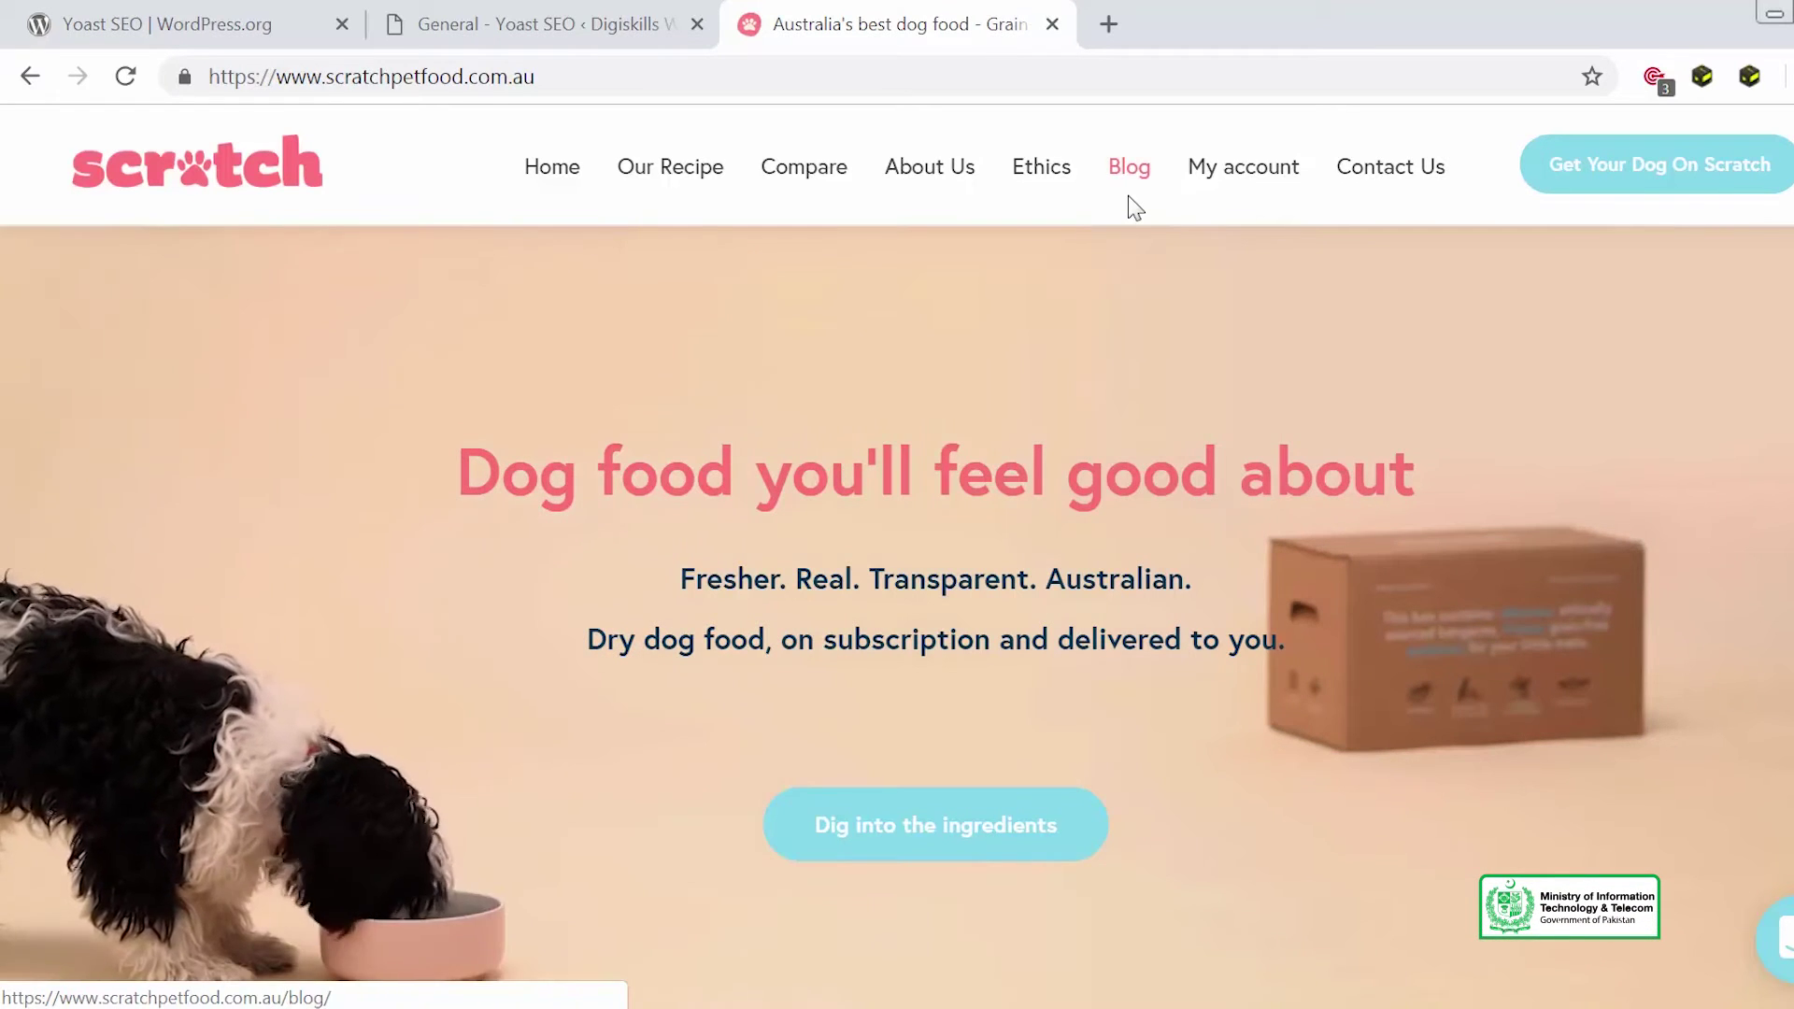
Step: Search Google for "slider plugin for wordpress" and look through the plugin results
left_click(828, 75)
type("go")
key("Return")
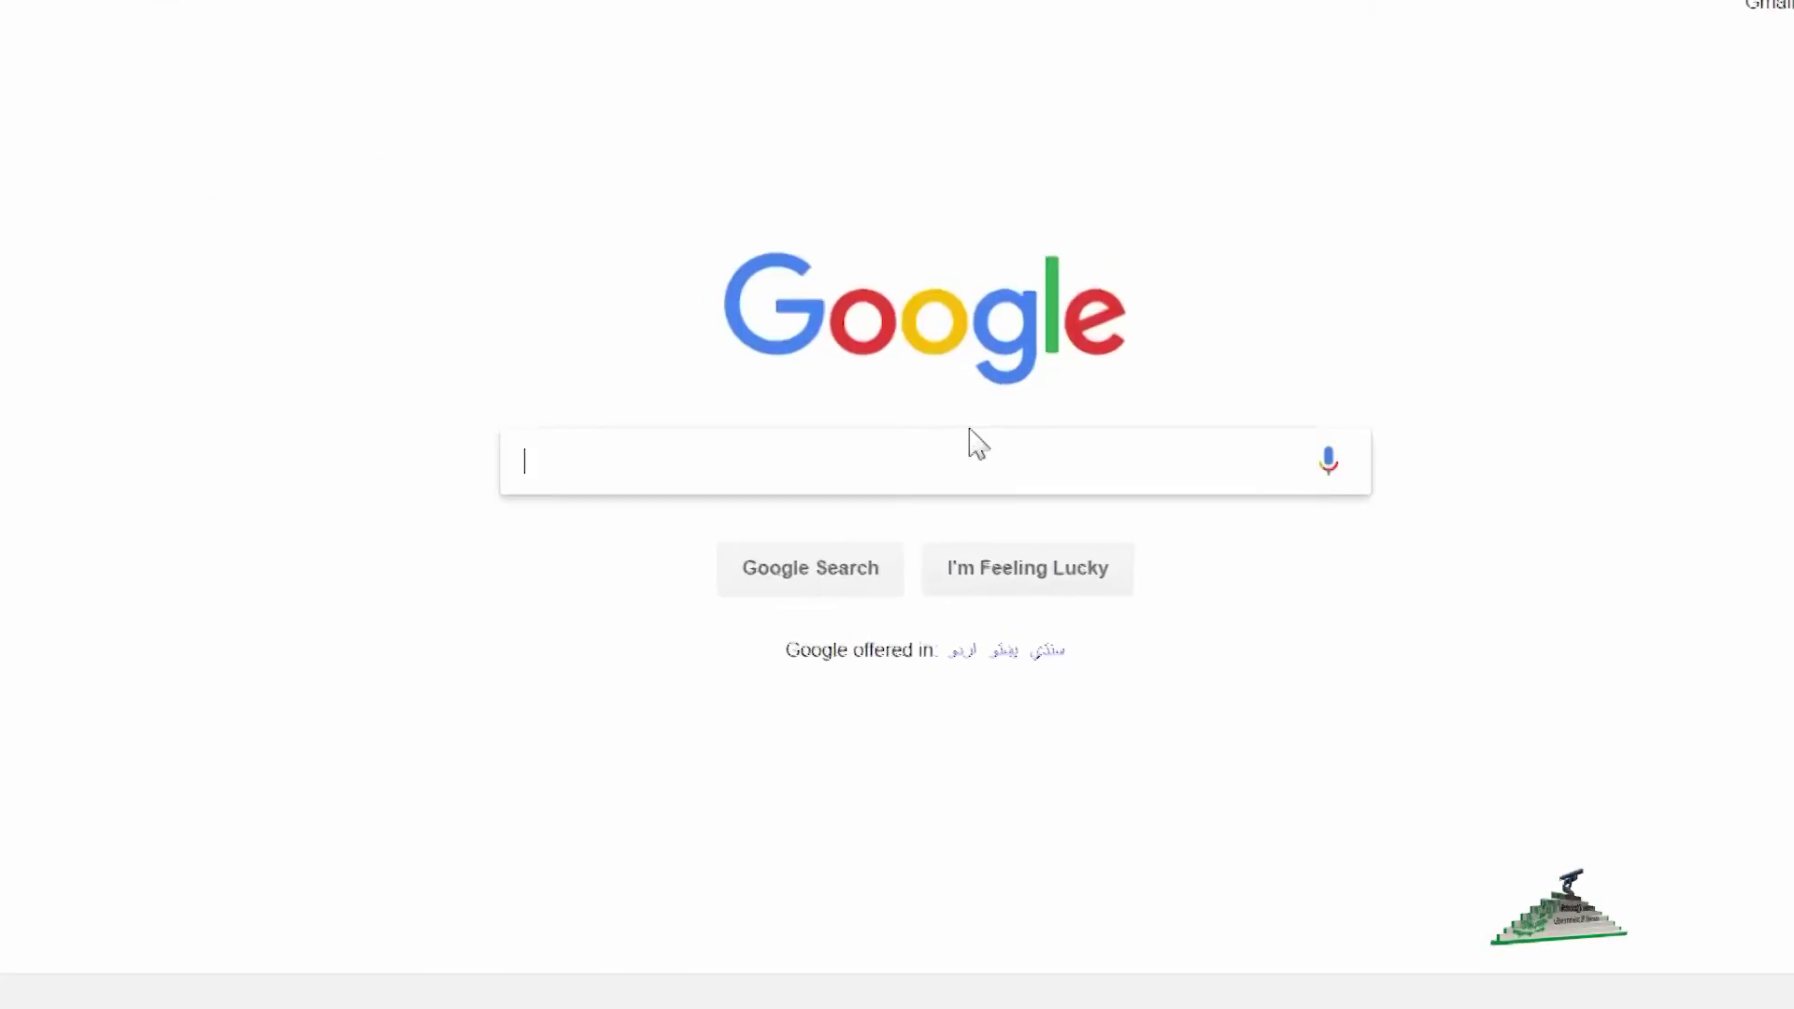
type("slider p")
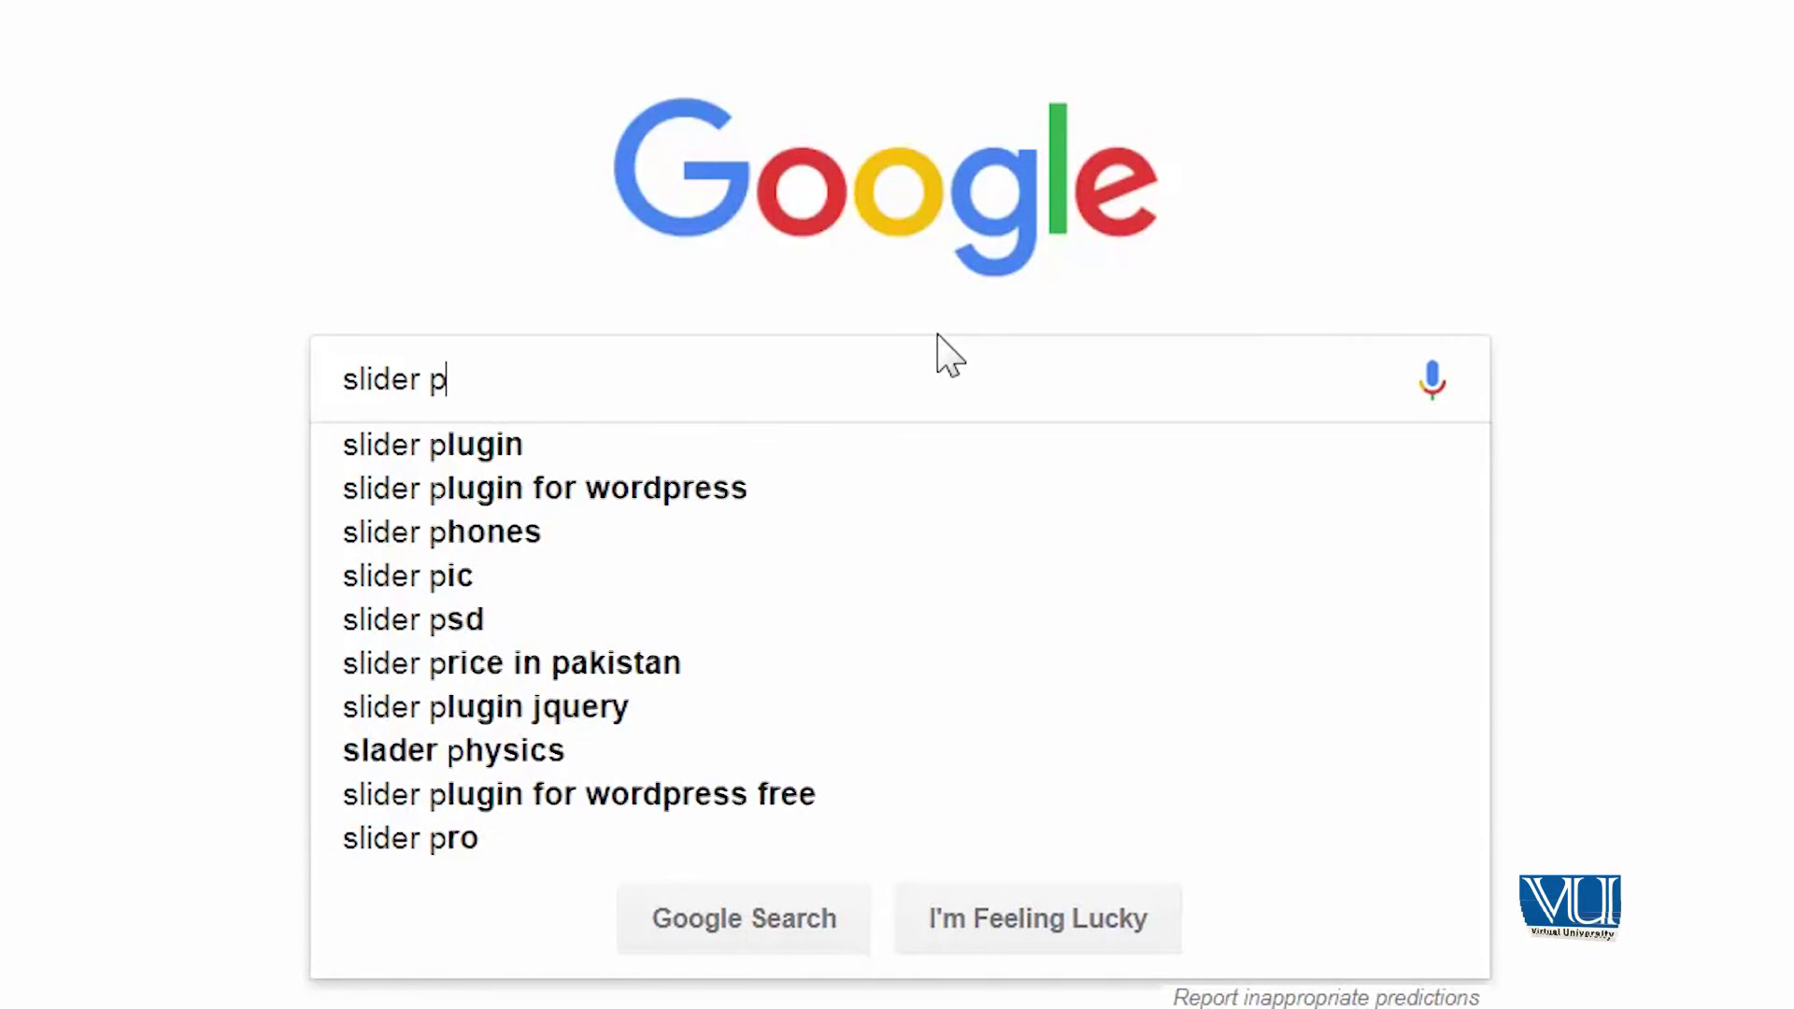
type("l")
key("Down")
key("Down")
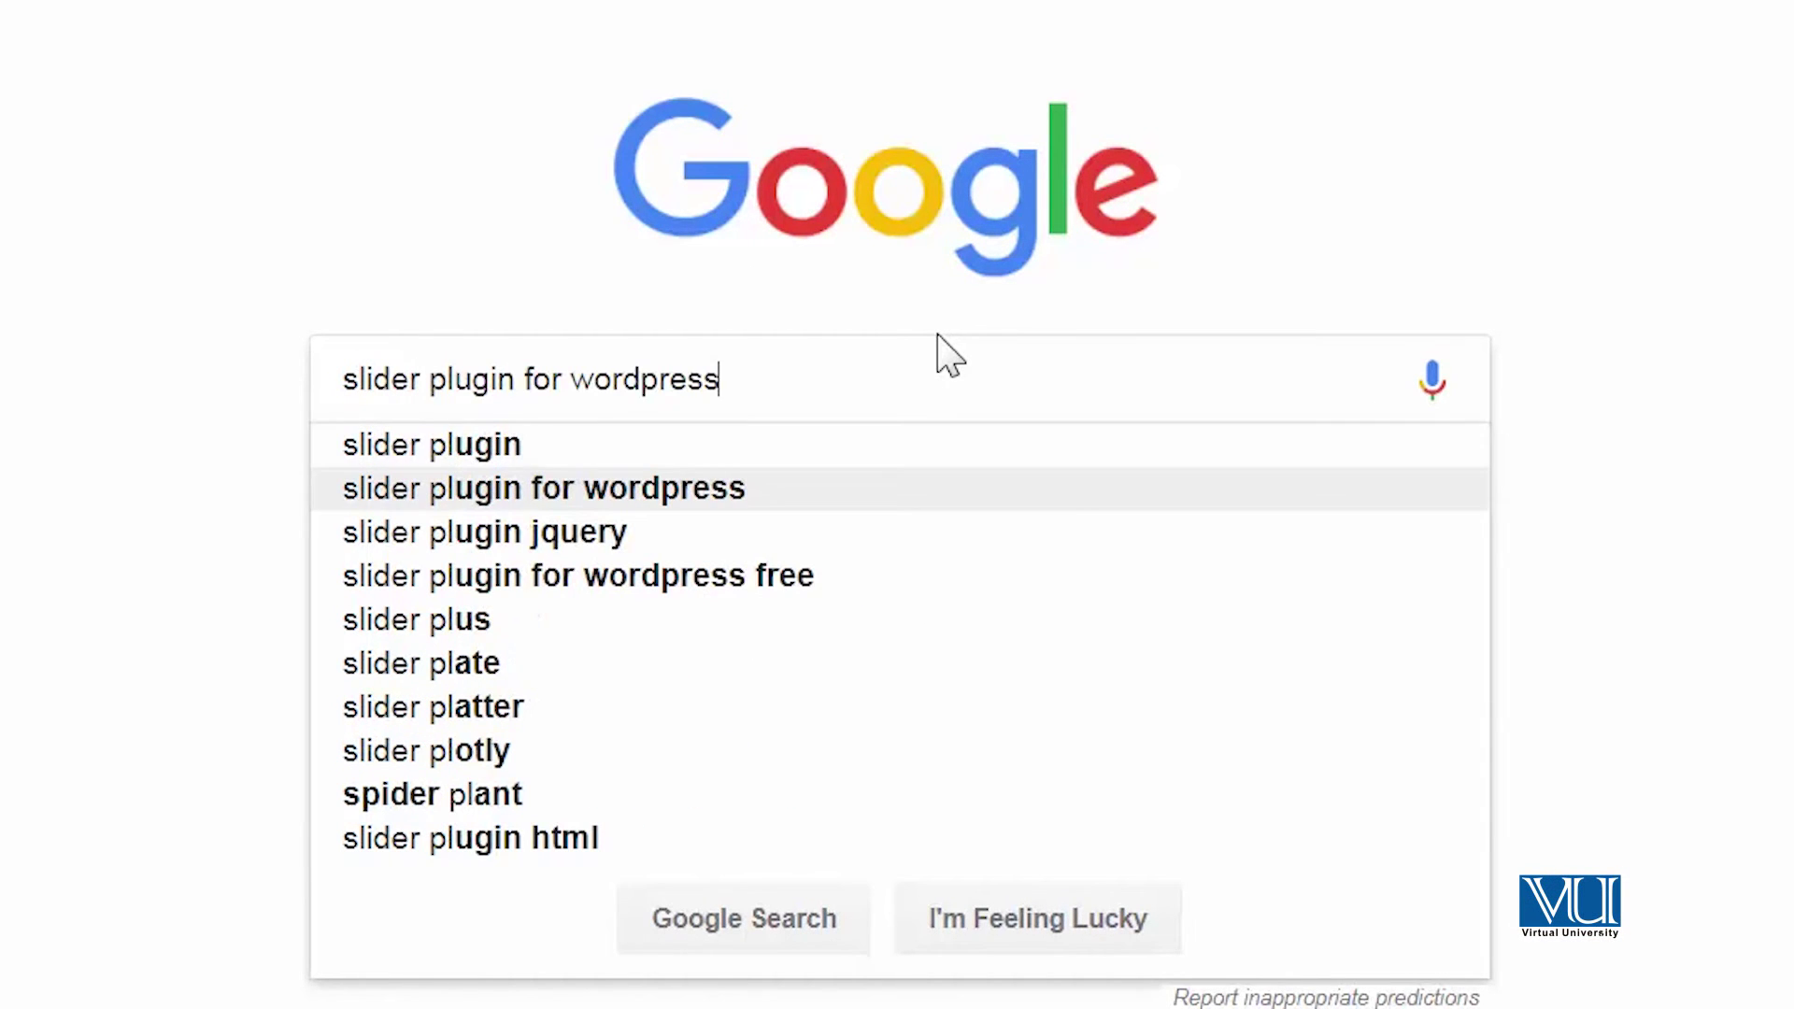
key("Return")
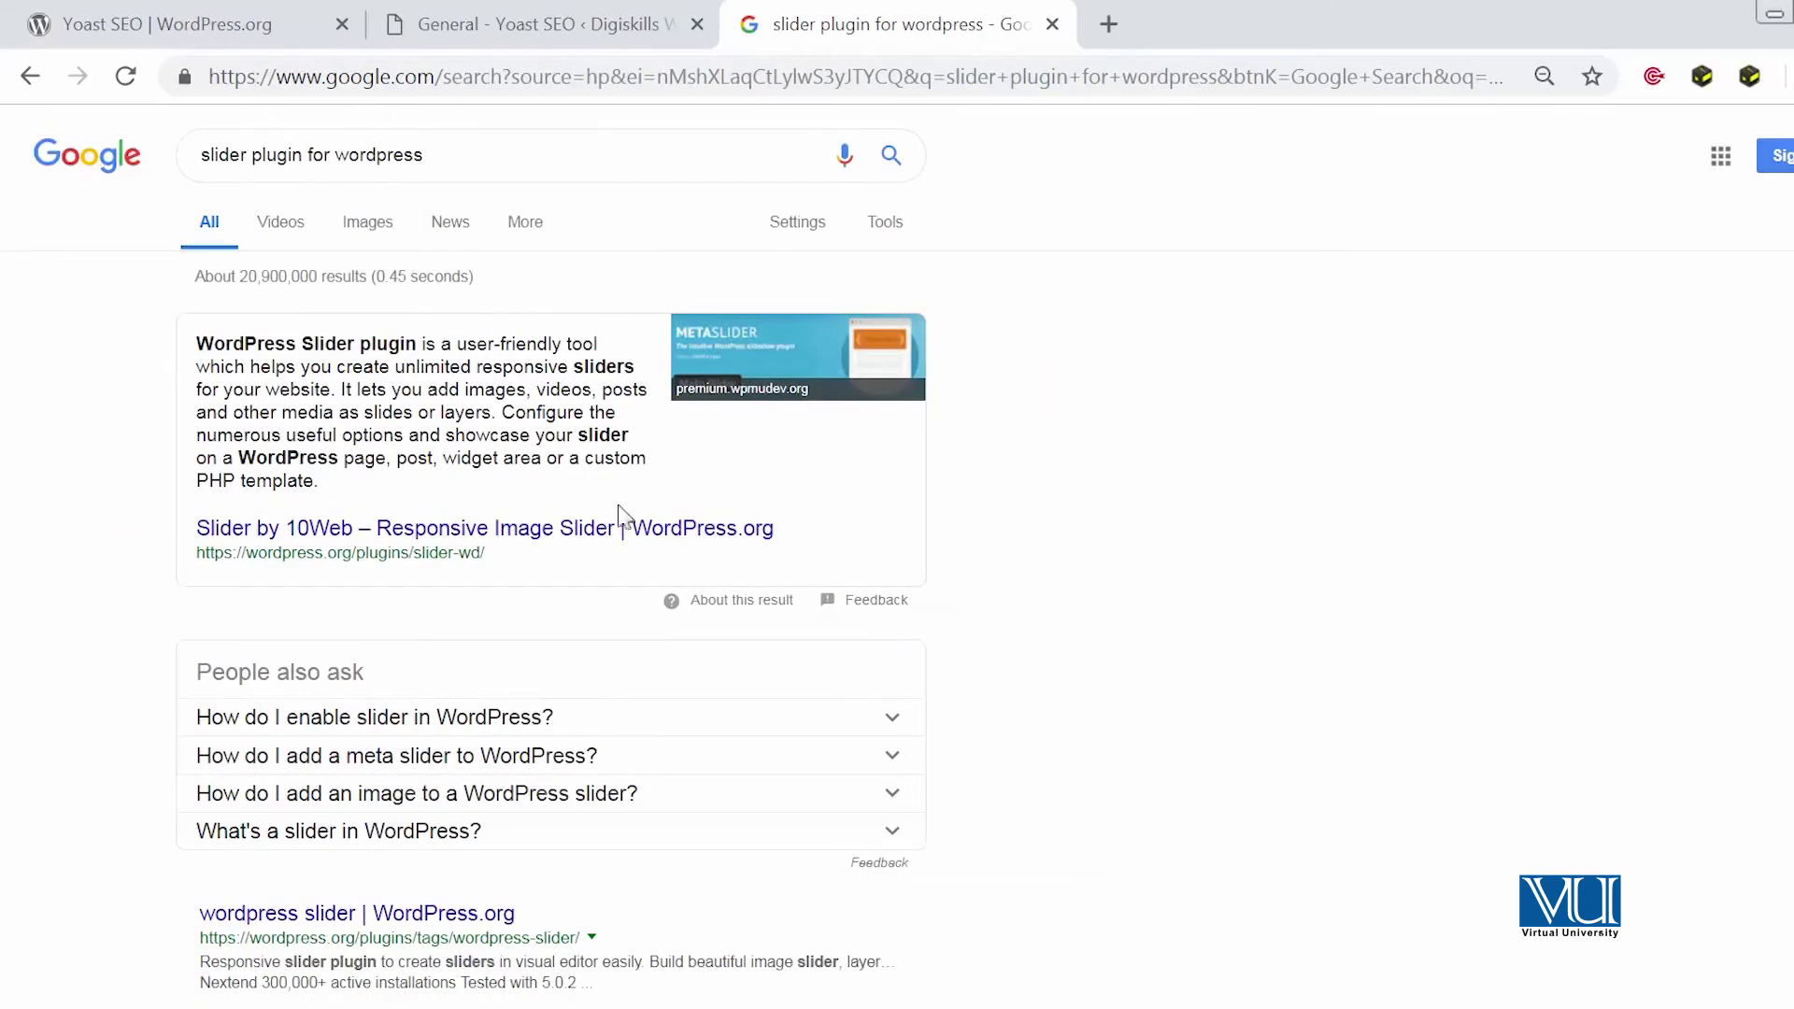
scroll(619, 518, "down", 8)
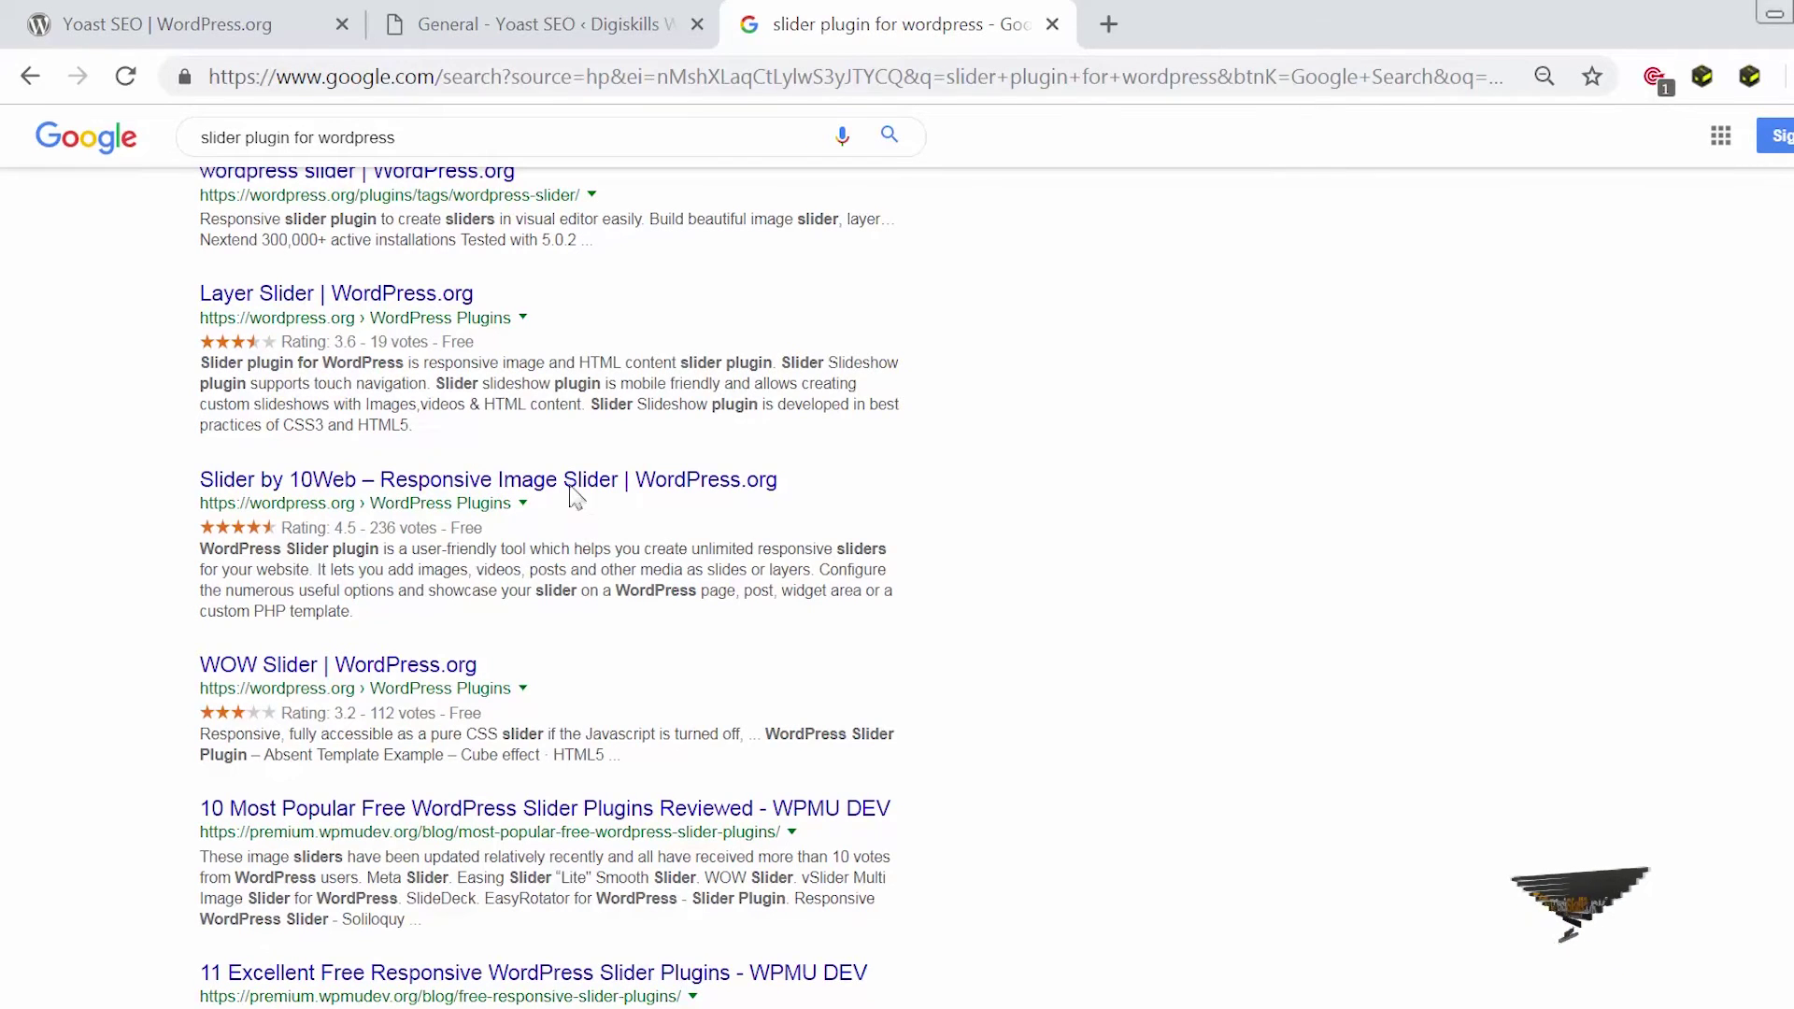
Step: Open the wp-admin dashboard of the Digiskills WordPress site on 000webhostapp.com in a new browser tab
left_click(1128, 28)
type("00")
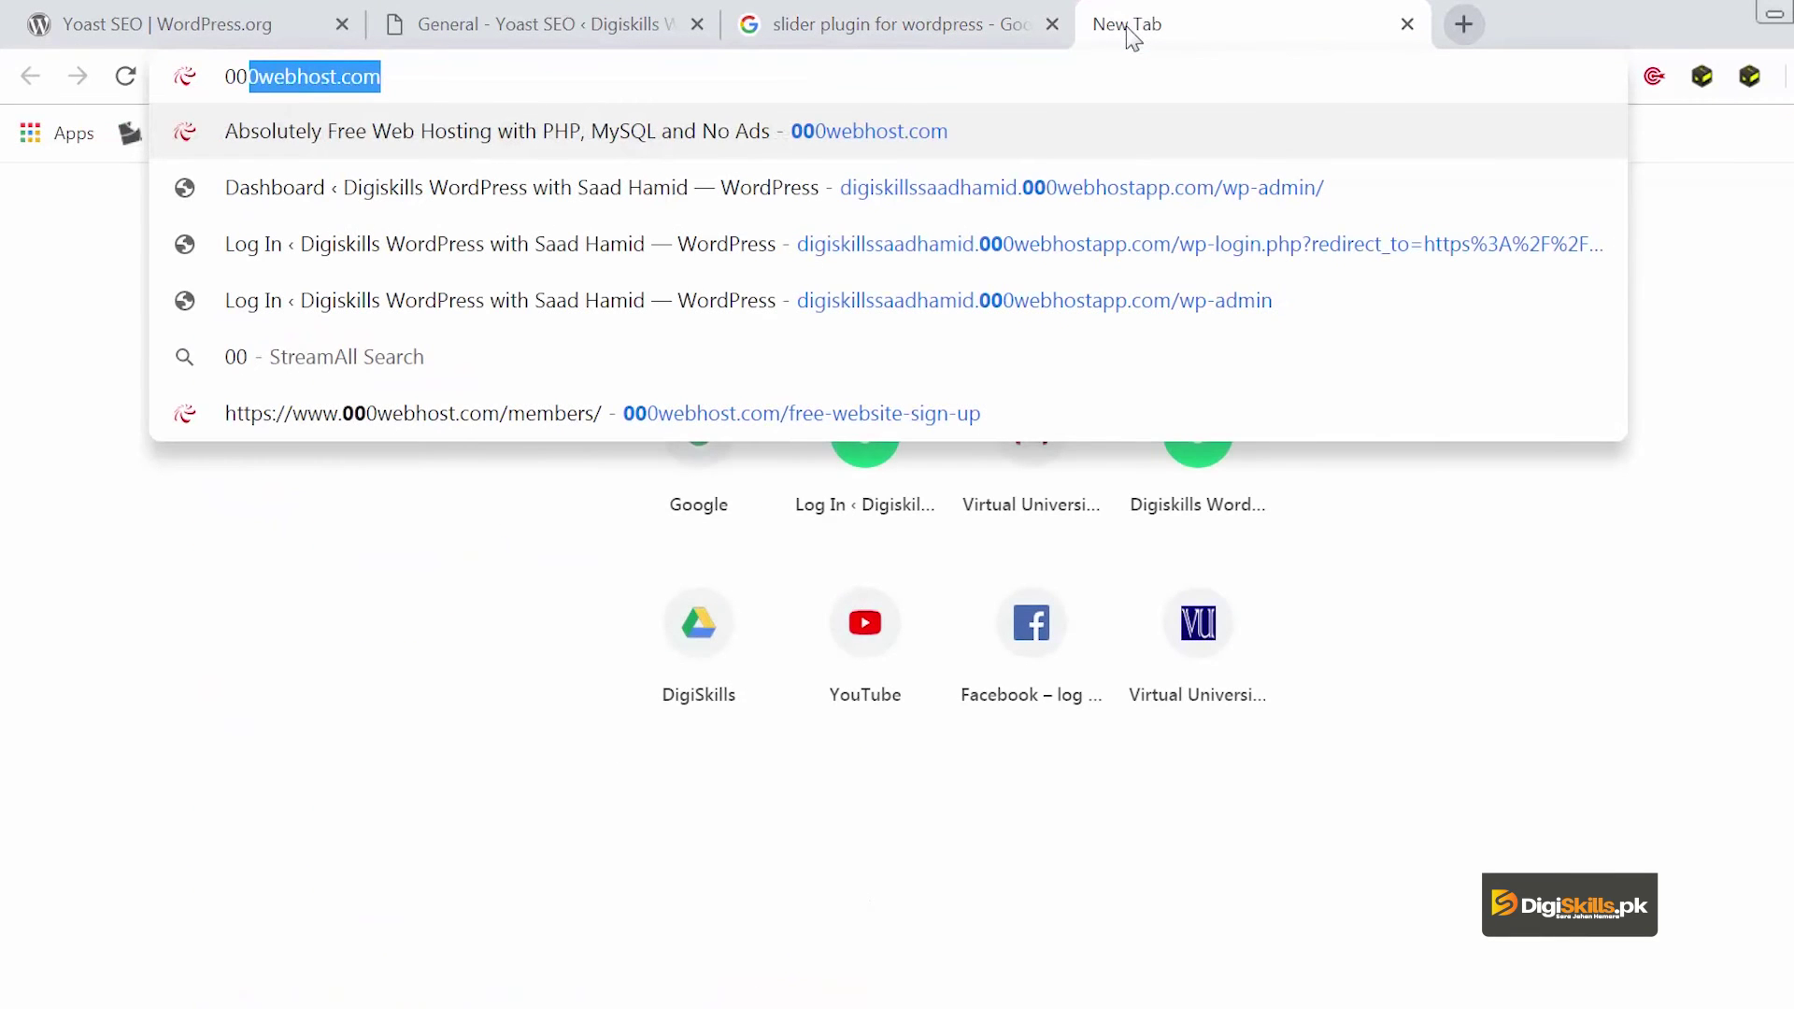
key("BackSpace")
key("BackSpace")
key("BackSpace")
type("digiskillssaadhamid.")
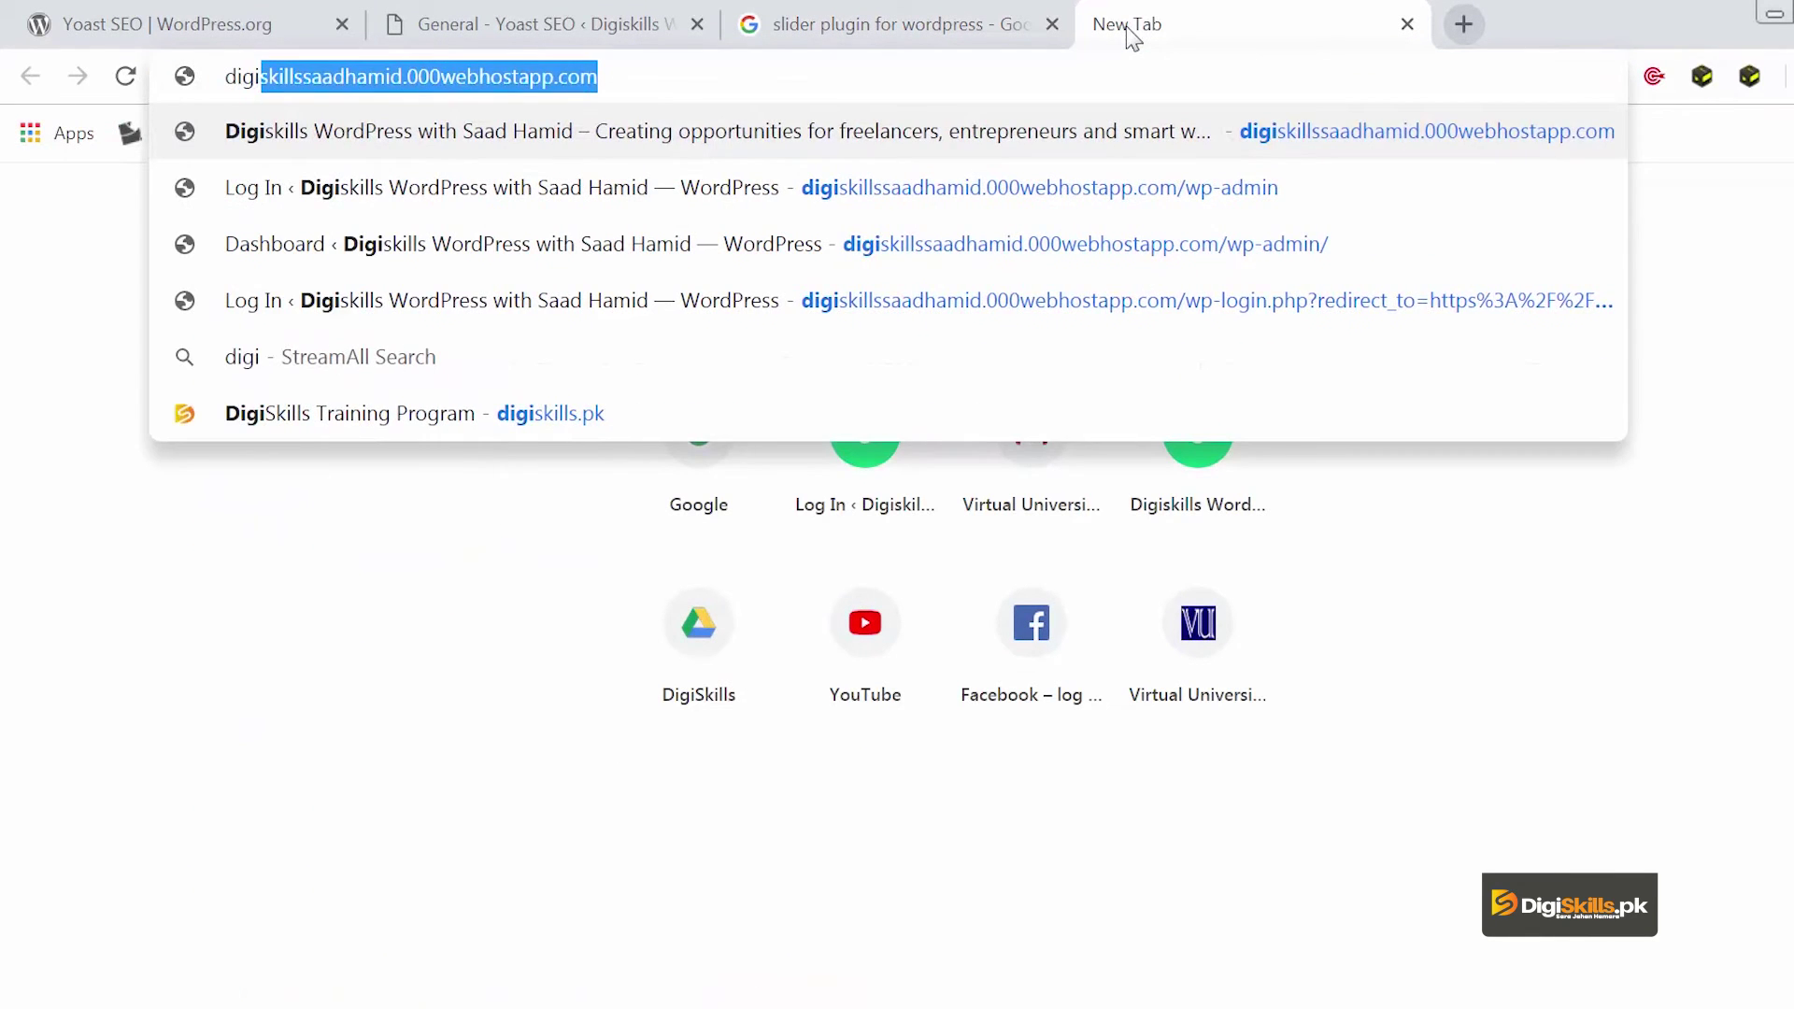
key("Right")
type("/w")
key("Return")
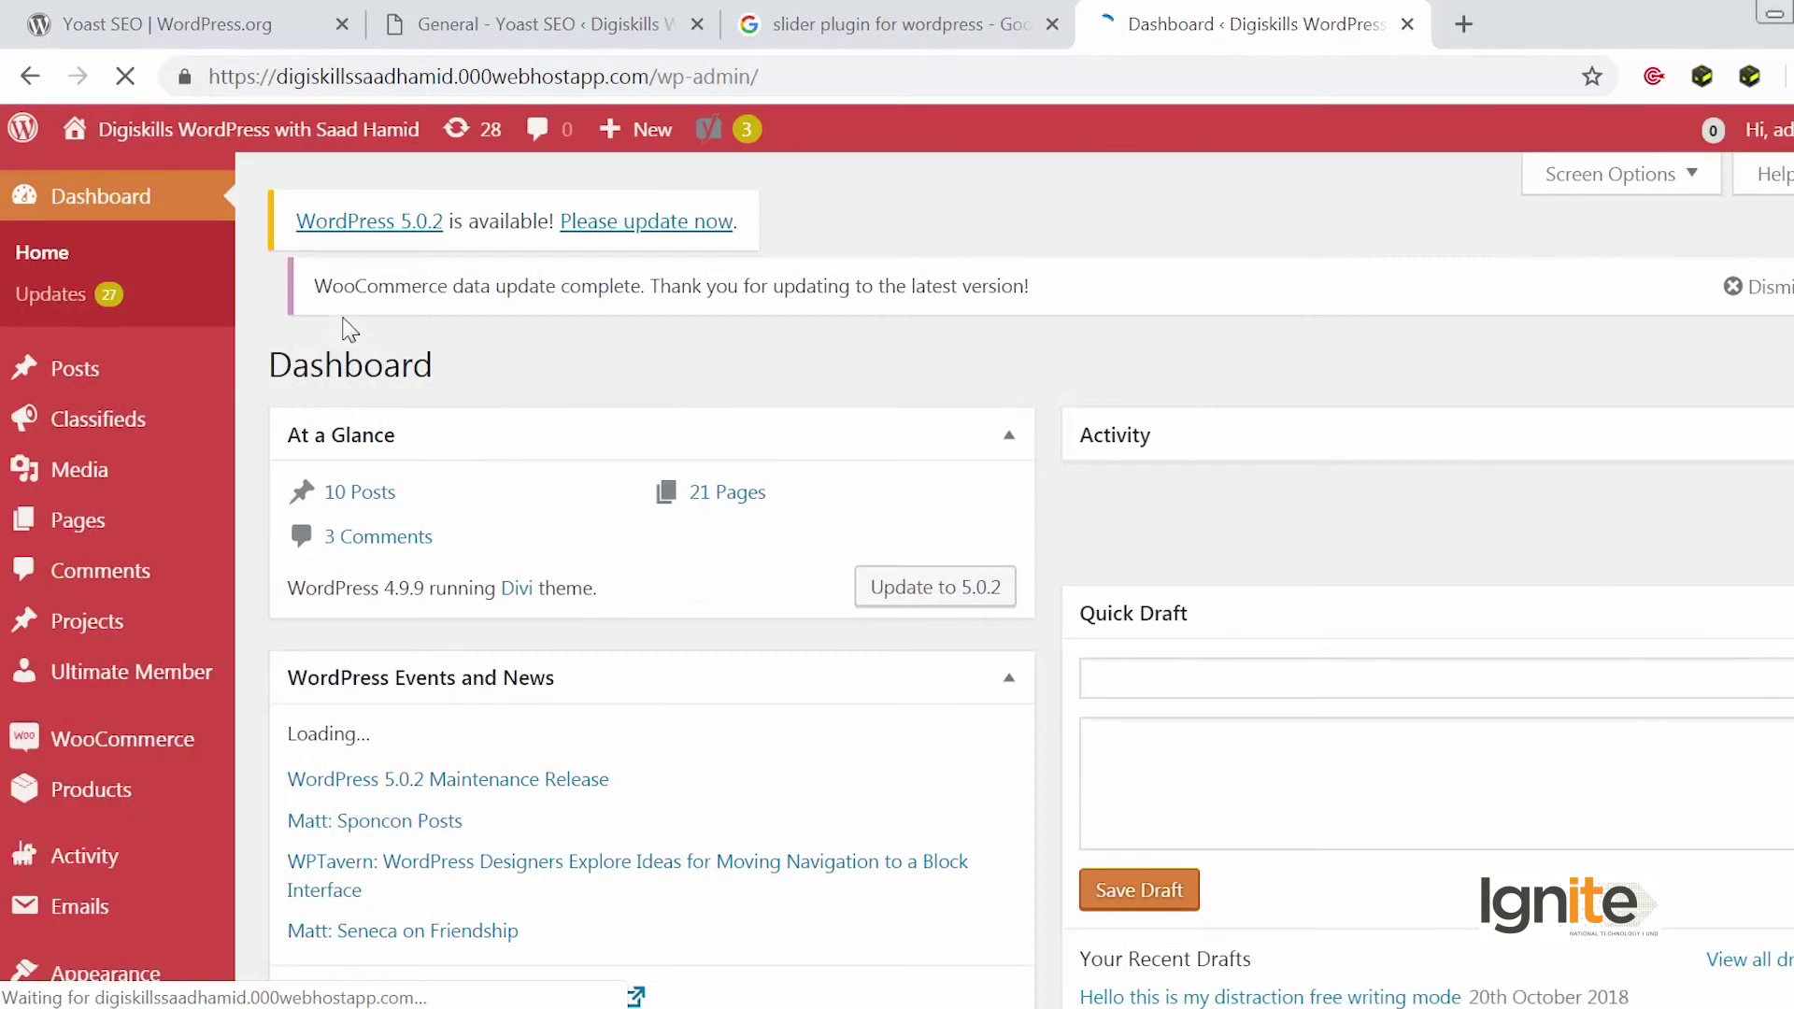
Step: Open the page for adding new plugins and search for "revolution slider"
scroll(180, 788, "down", 2)
mouse_move(187, 733)
left_click(280, 769)
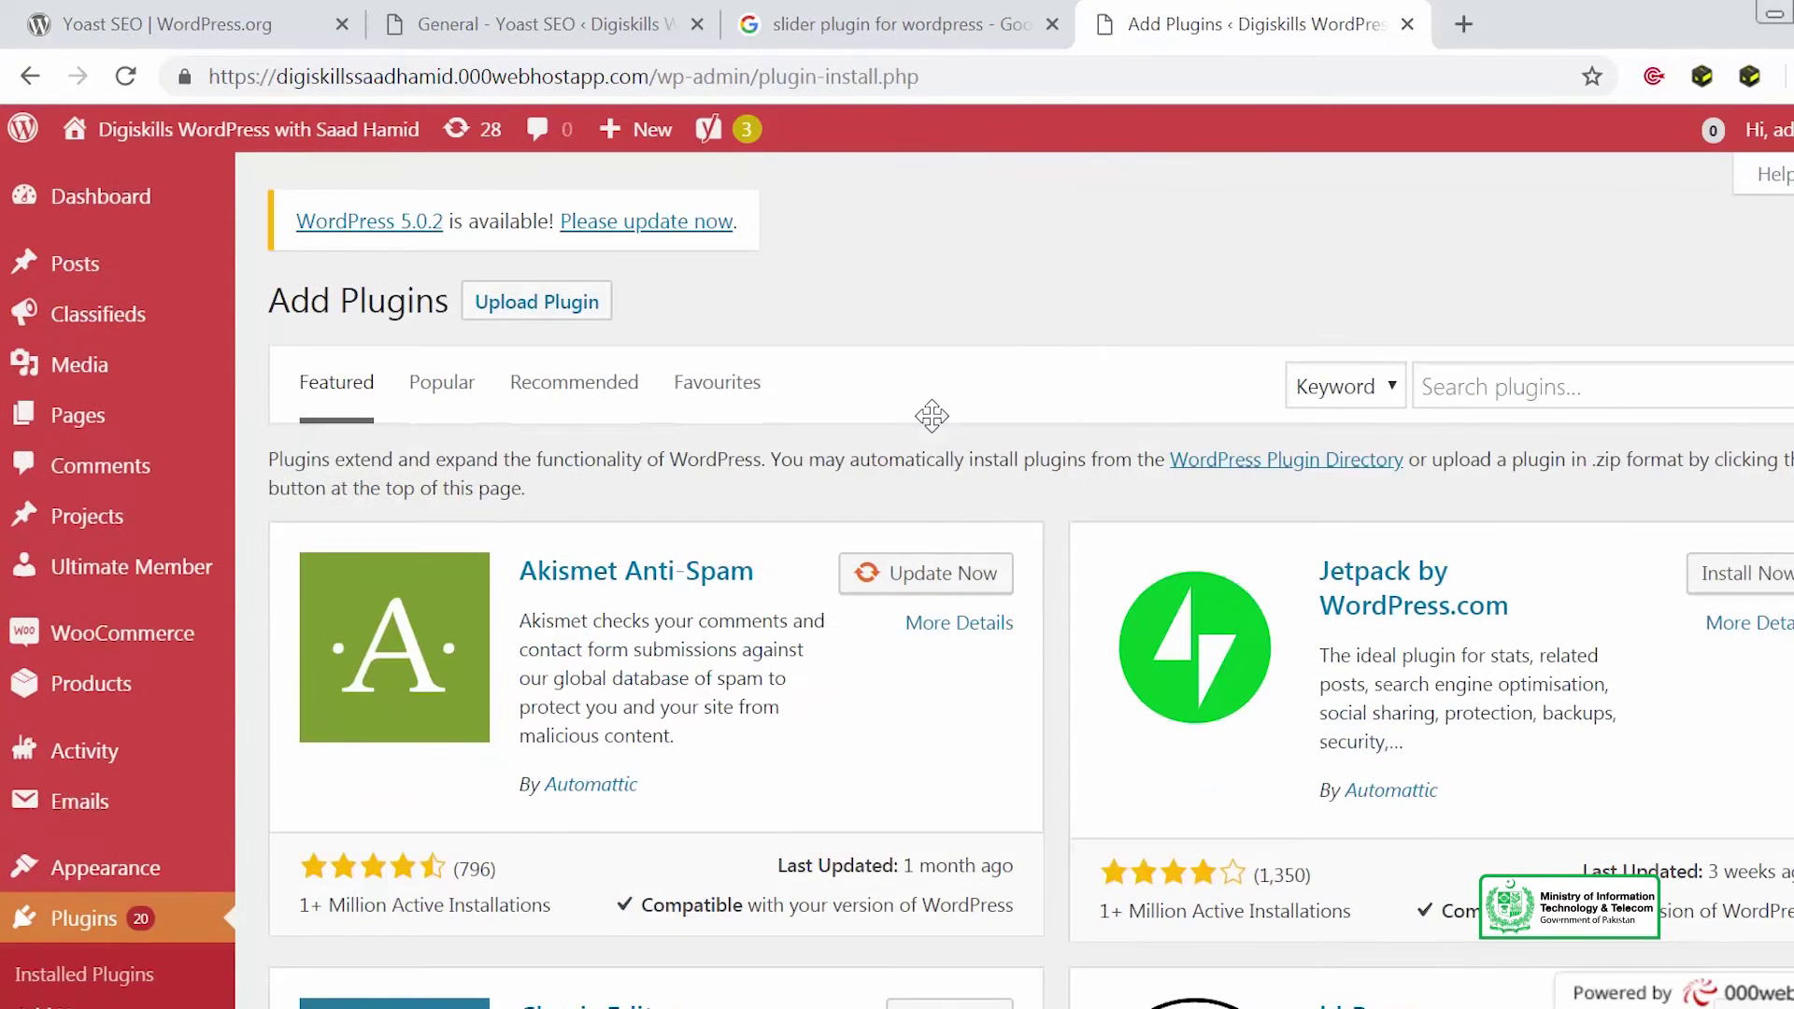
left_click(1489, 385)
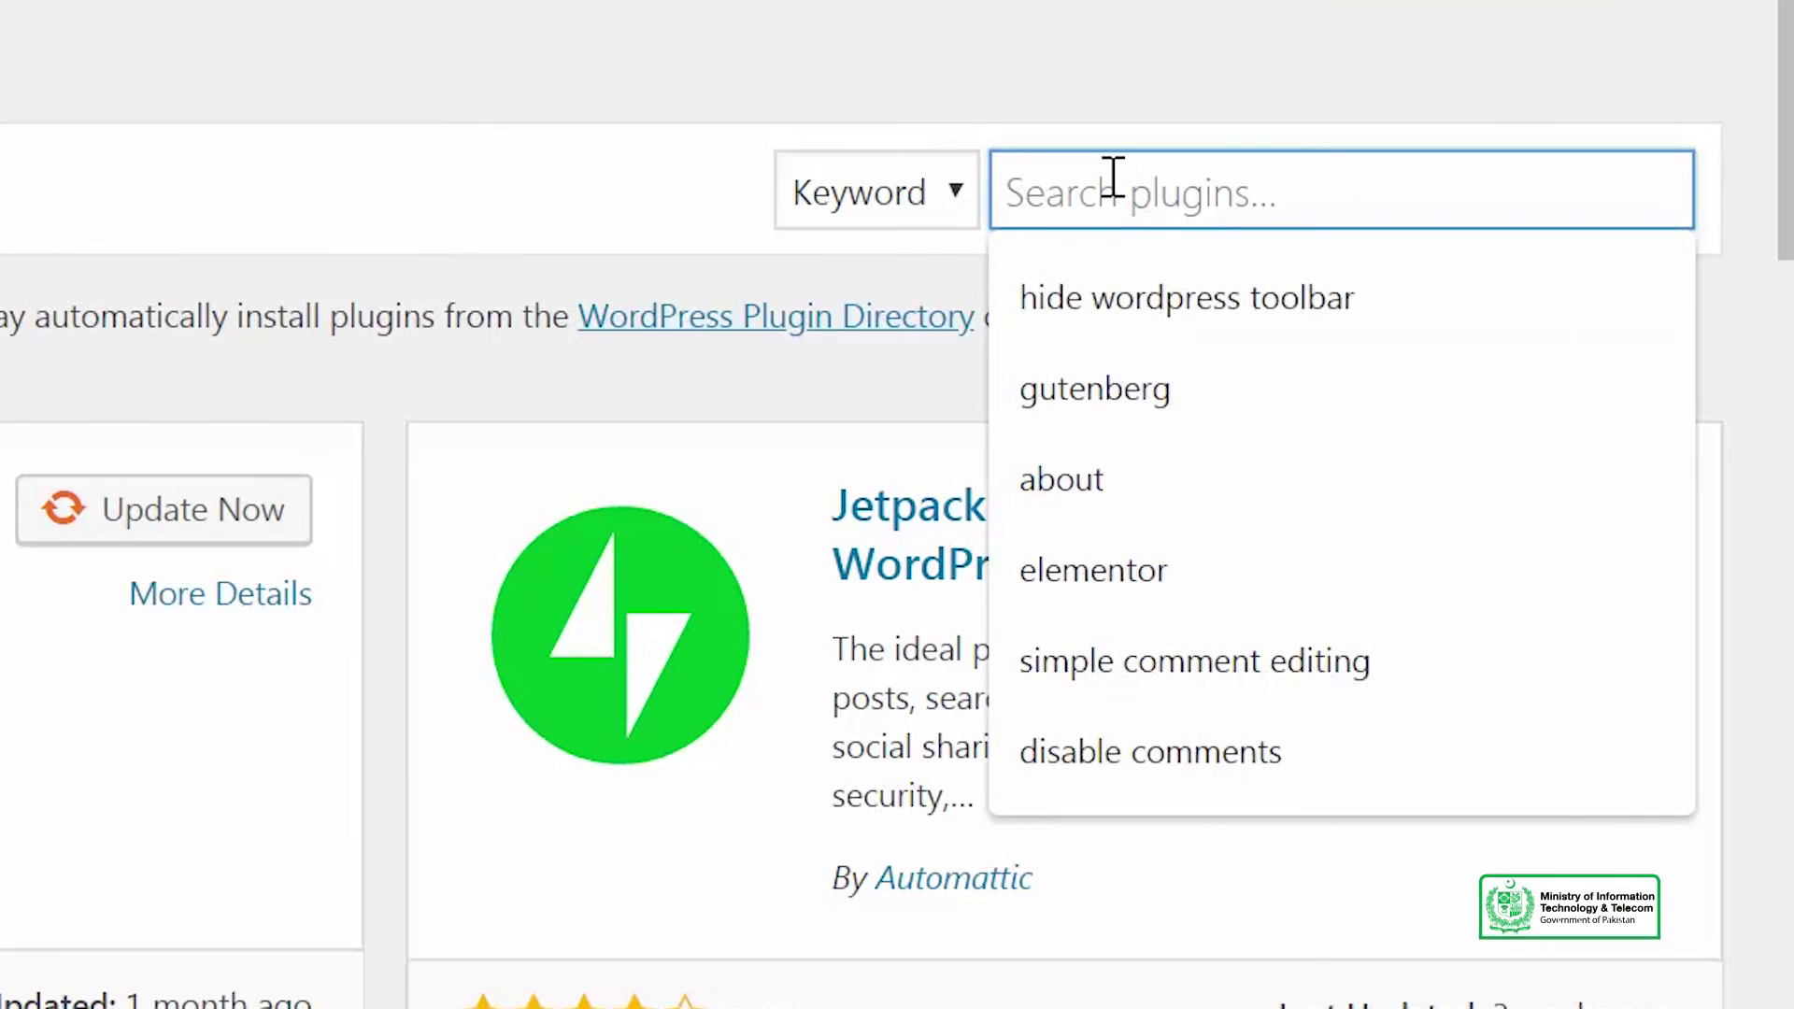
type("revolution slider")
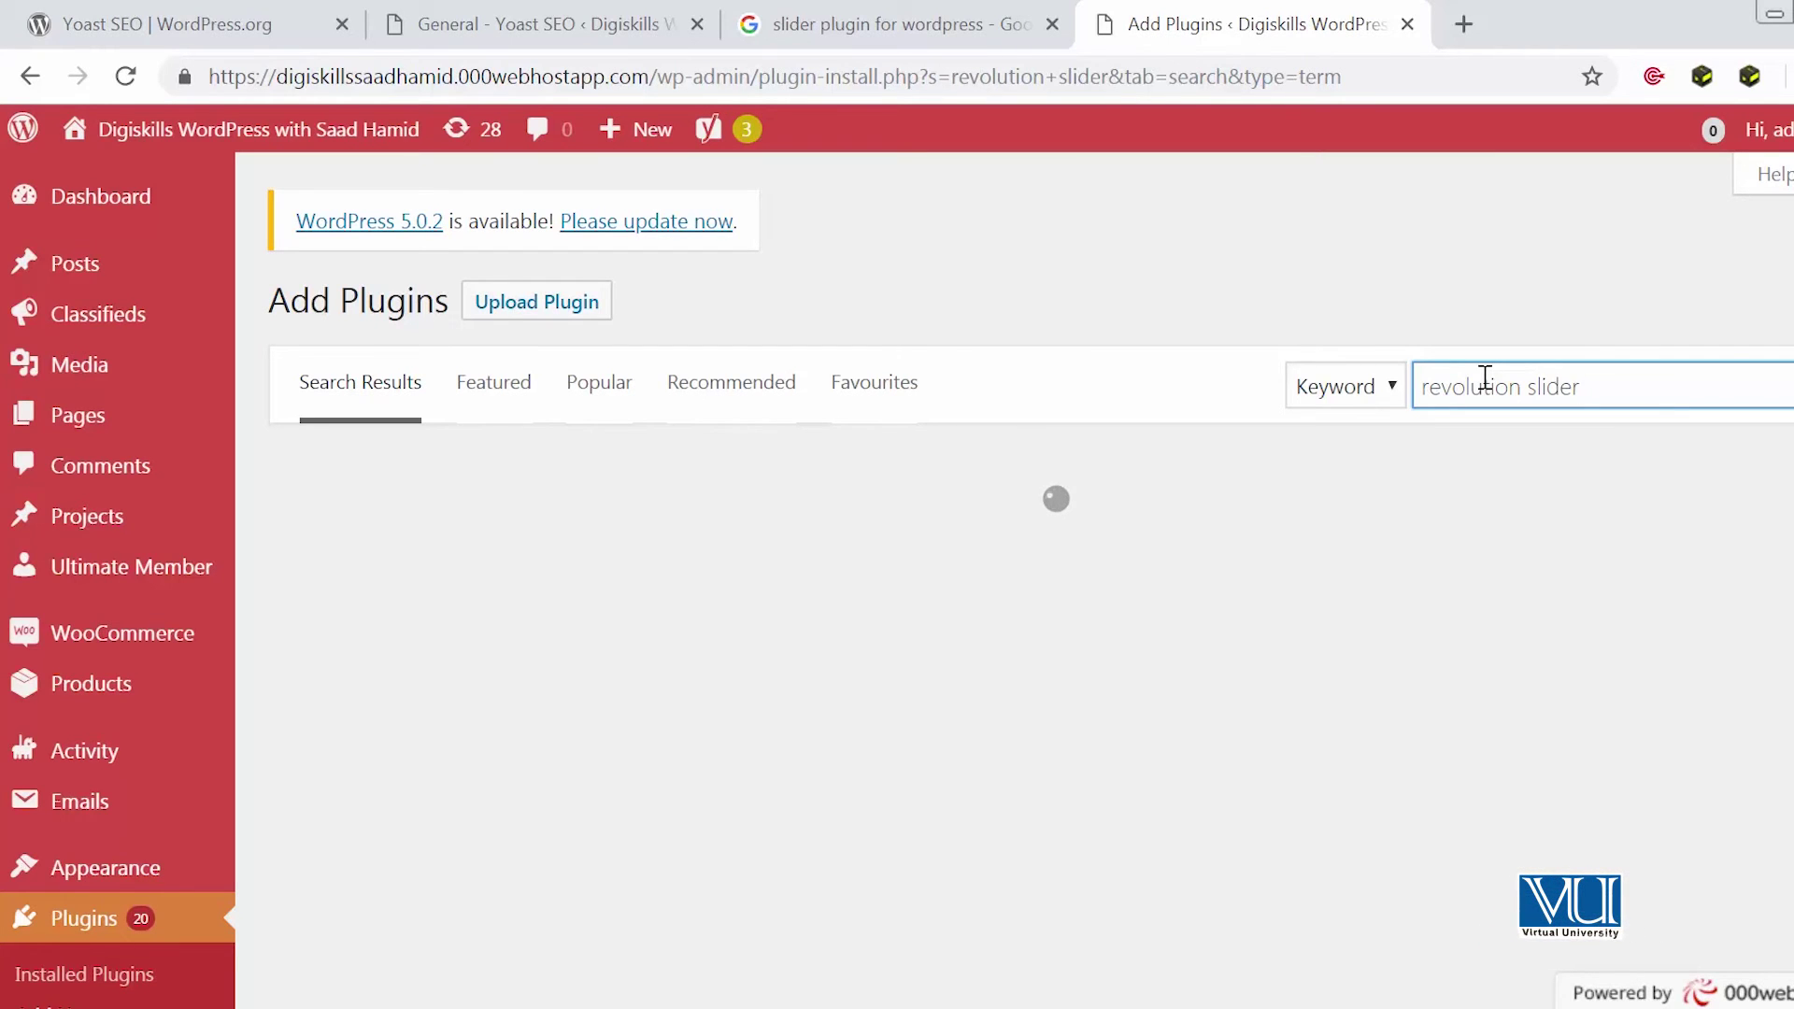
Step: Look through the slider plugins and install and activate "Slider by Nivo – Responsive WordPress Image Slider"
scroll(762, 441, "down", 2)
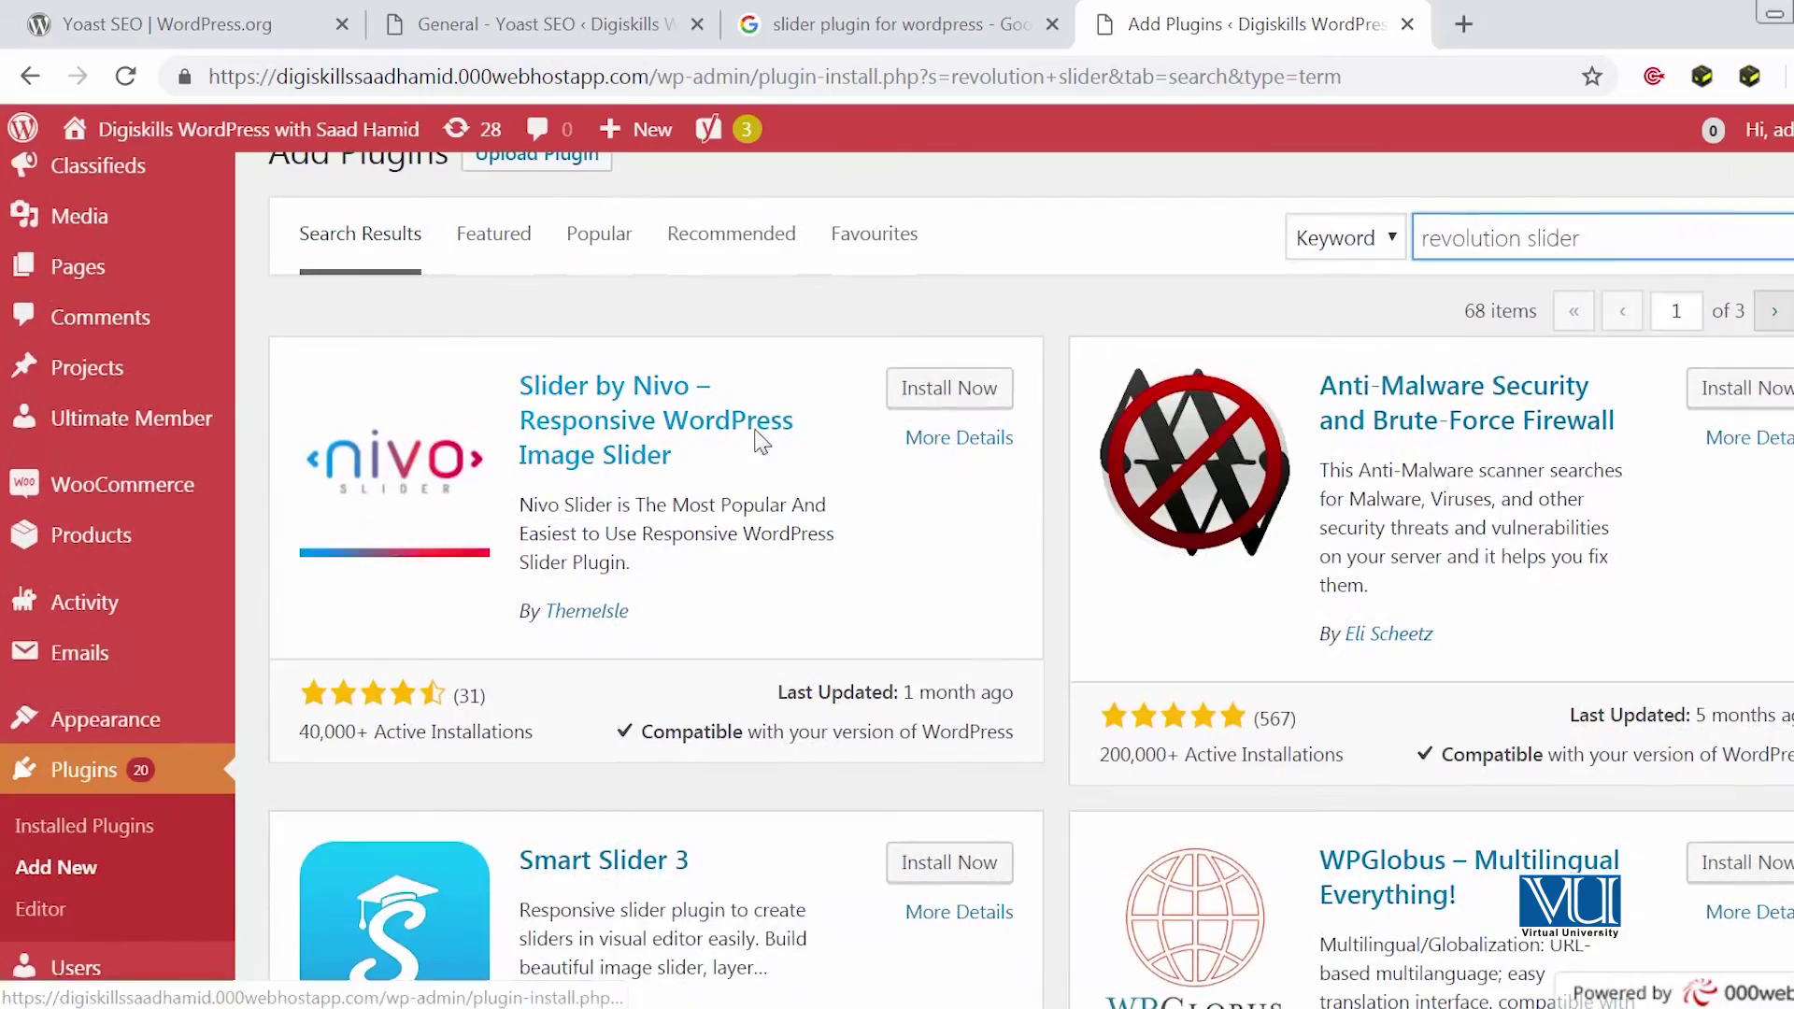
scroll(761, 449, "down", 10)
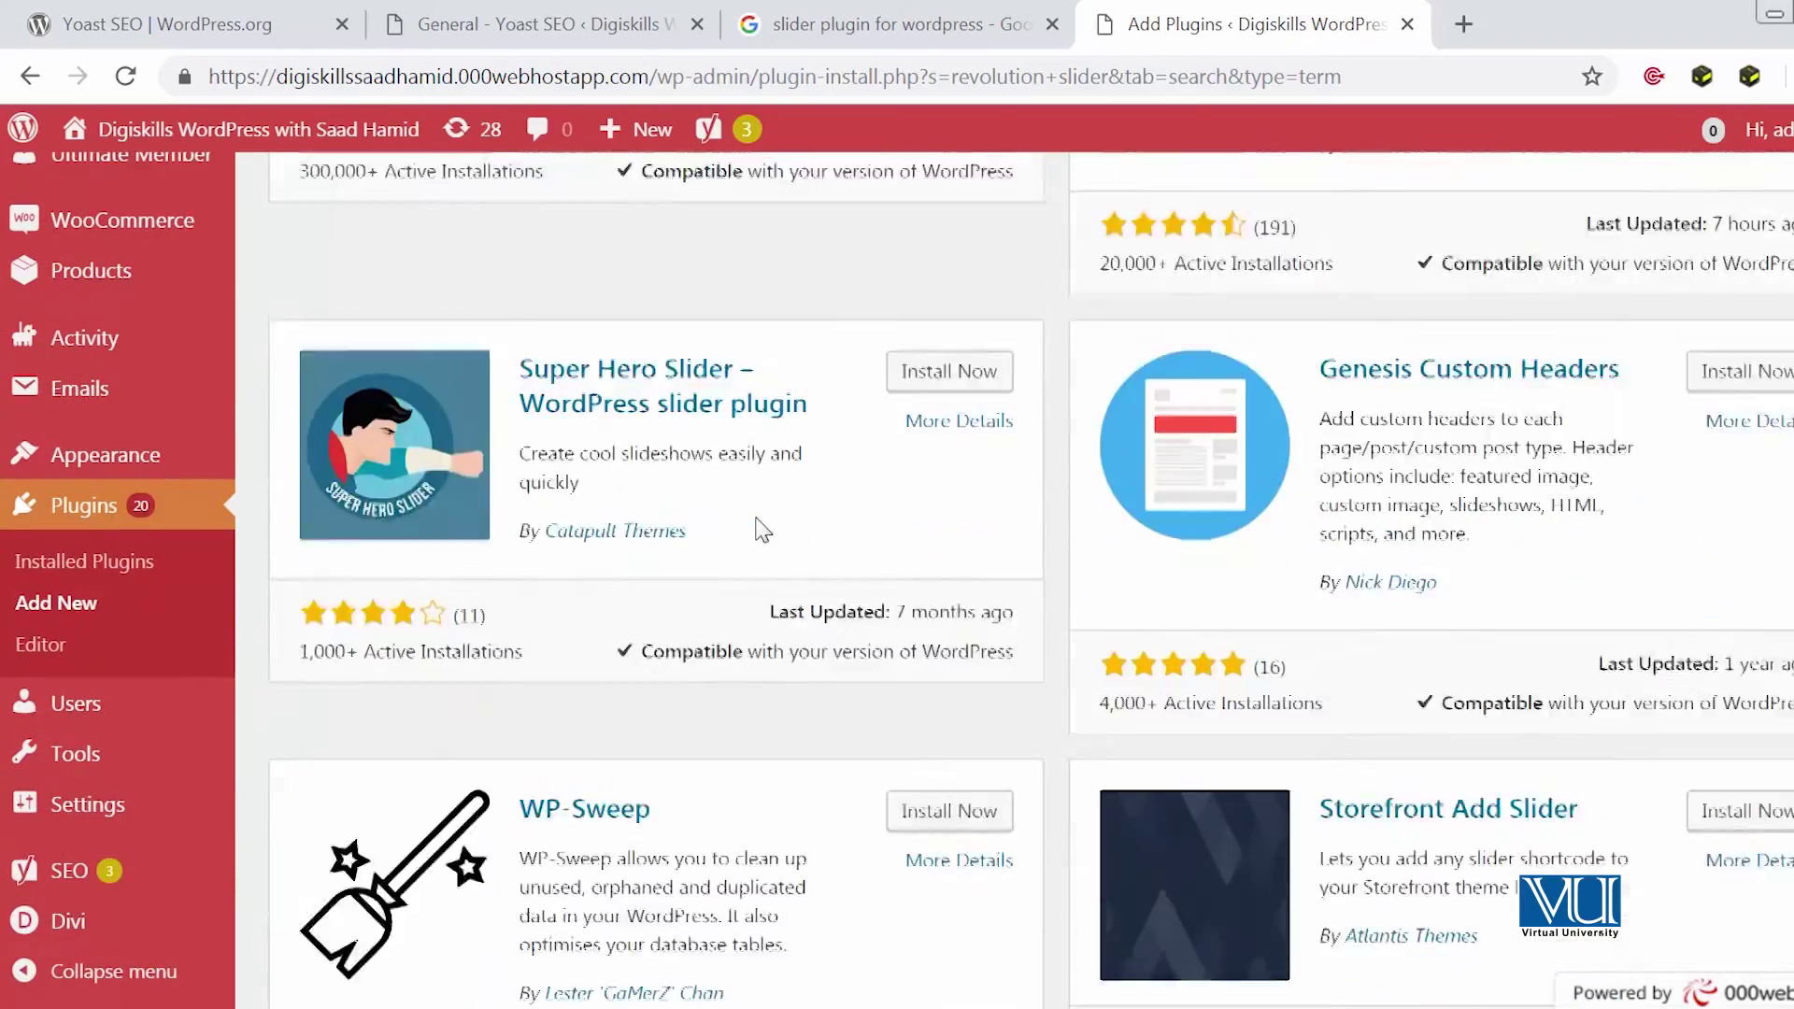
scroll(761, 530, "down", 7)
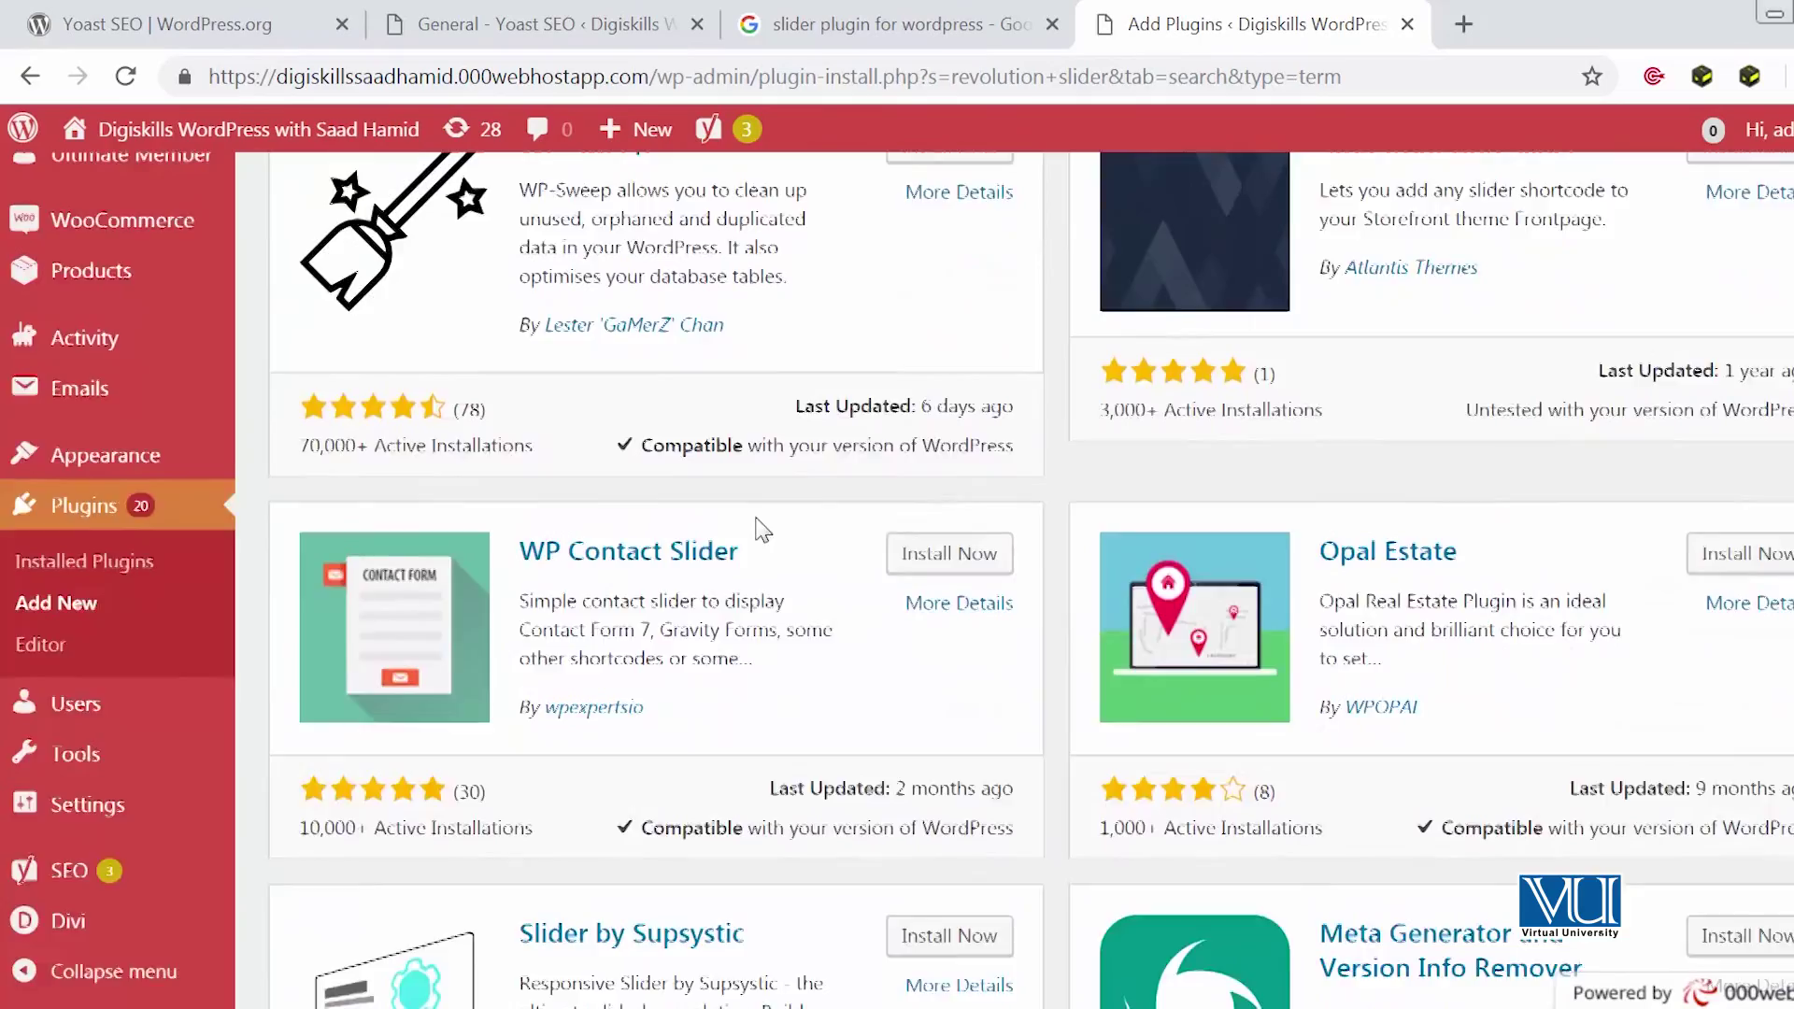
scroll(761, 530, "up", 17)
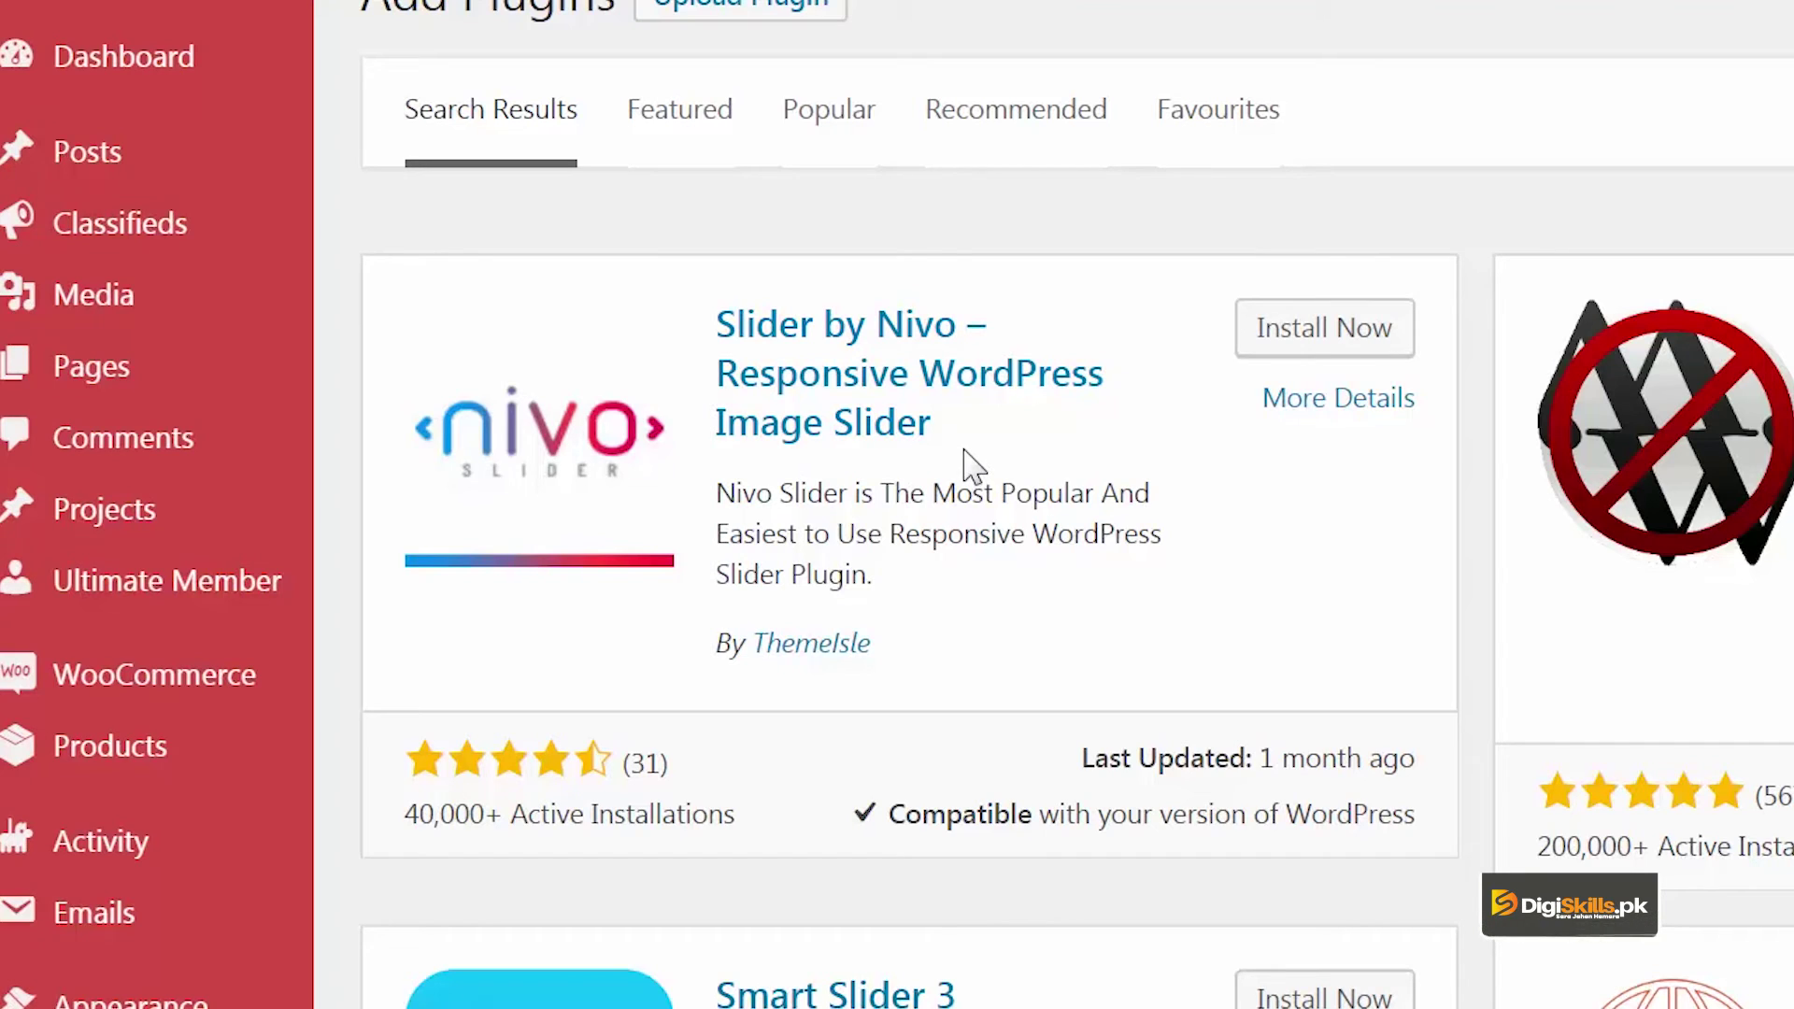
left_click(1325, 323)
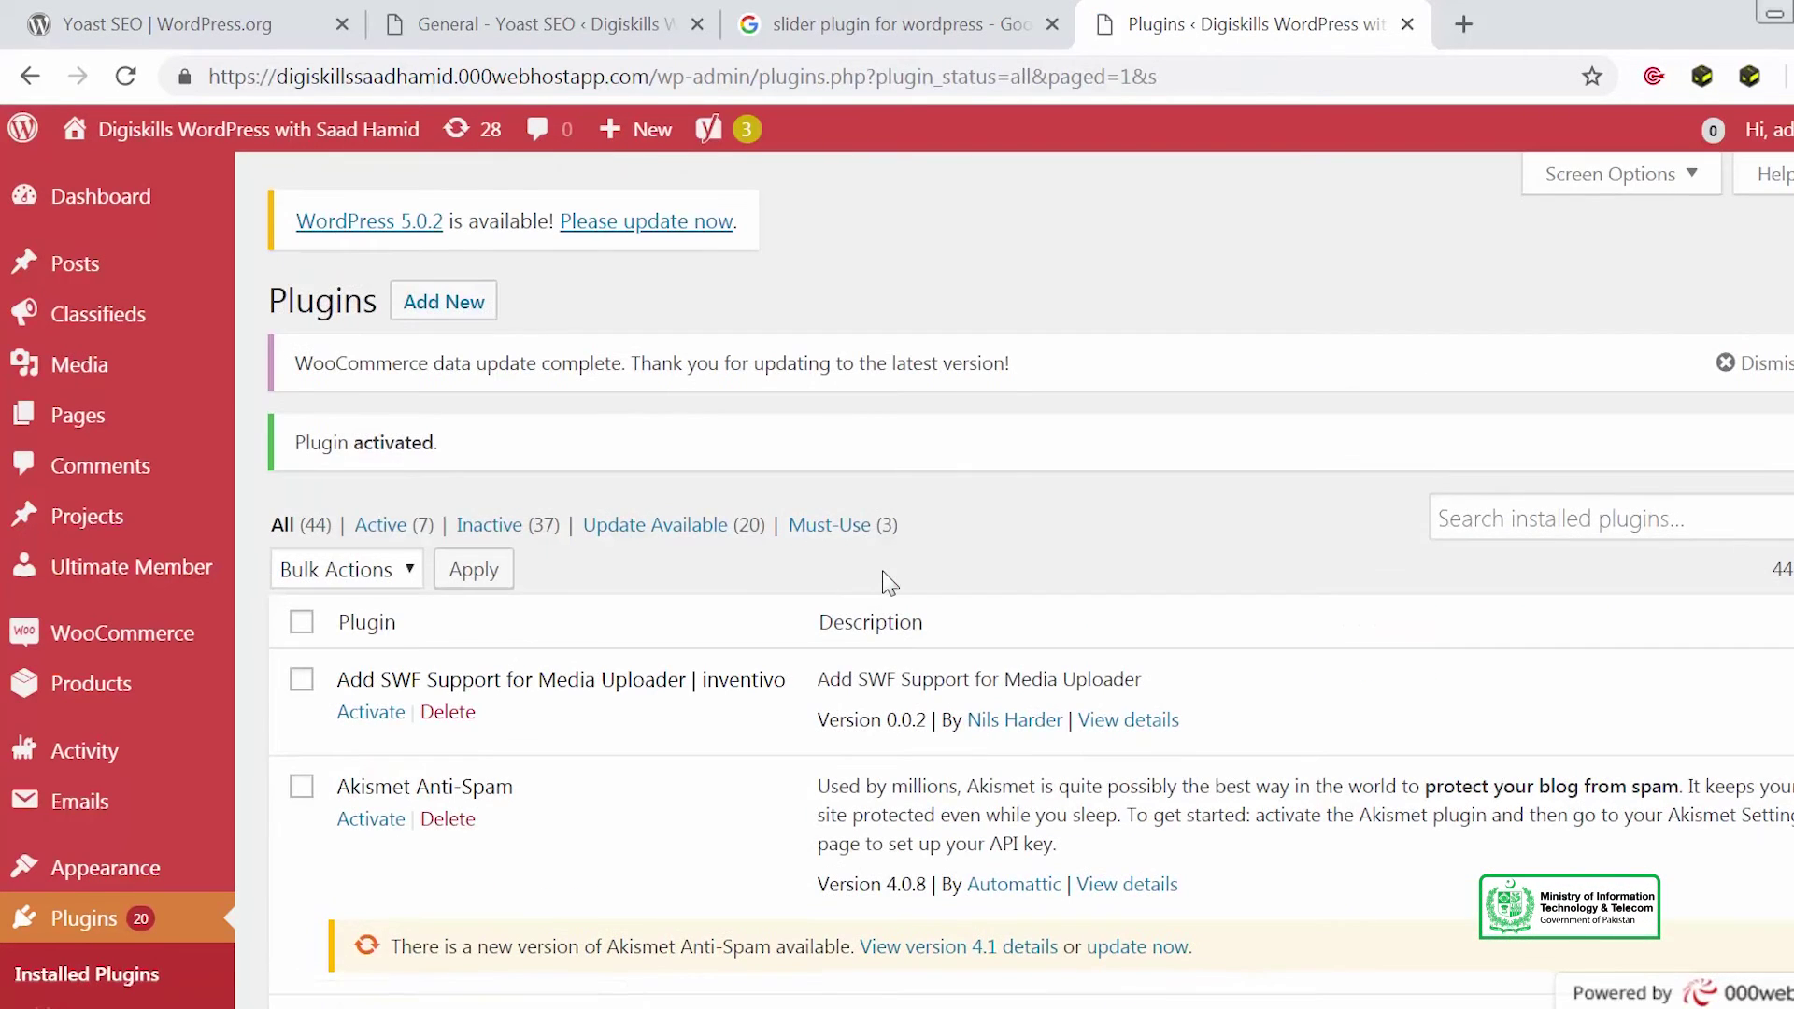
Step: Open the Nivo Slider section, start a new slider and look over its settings
scroll(886, 582, "down", 5)
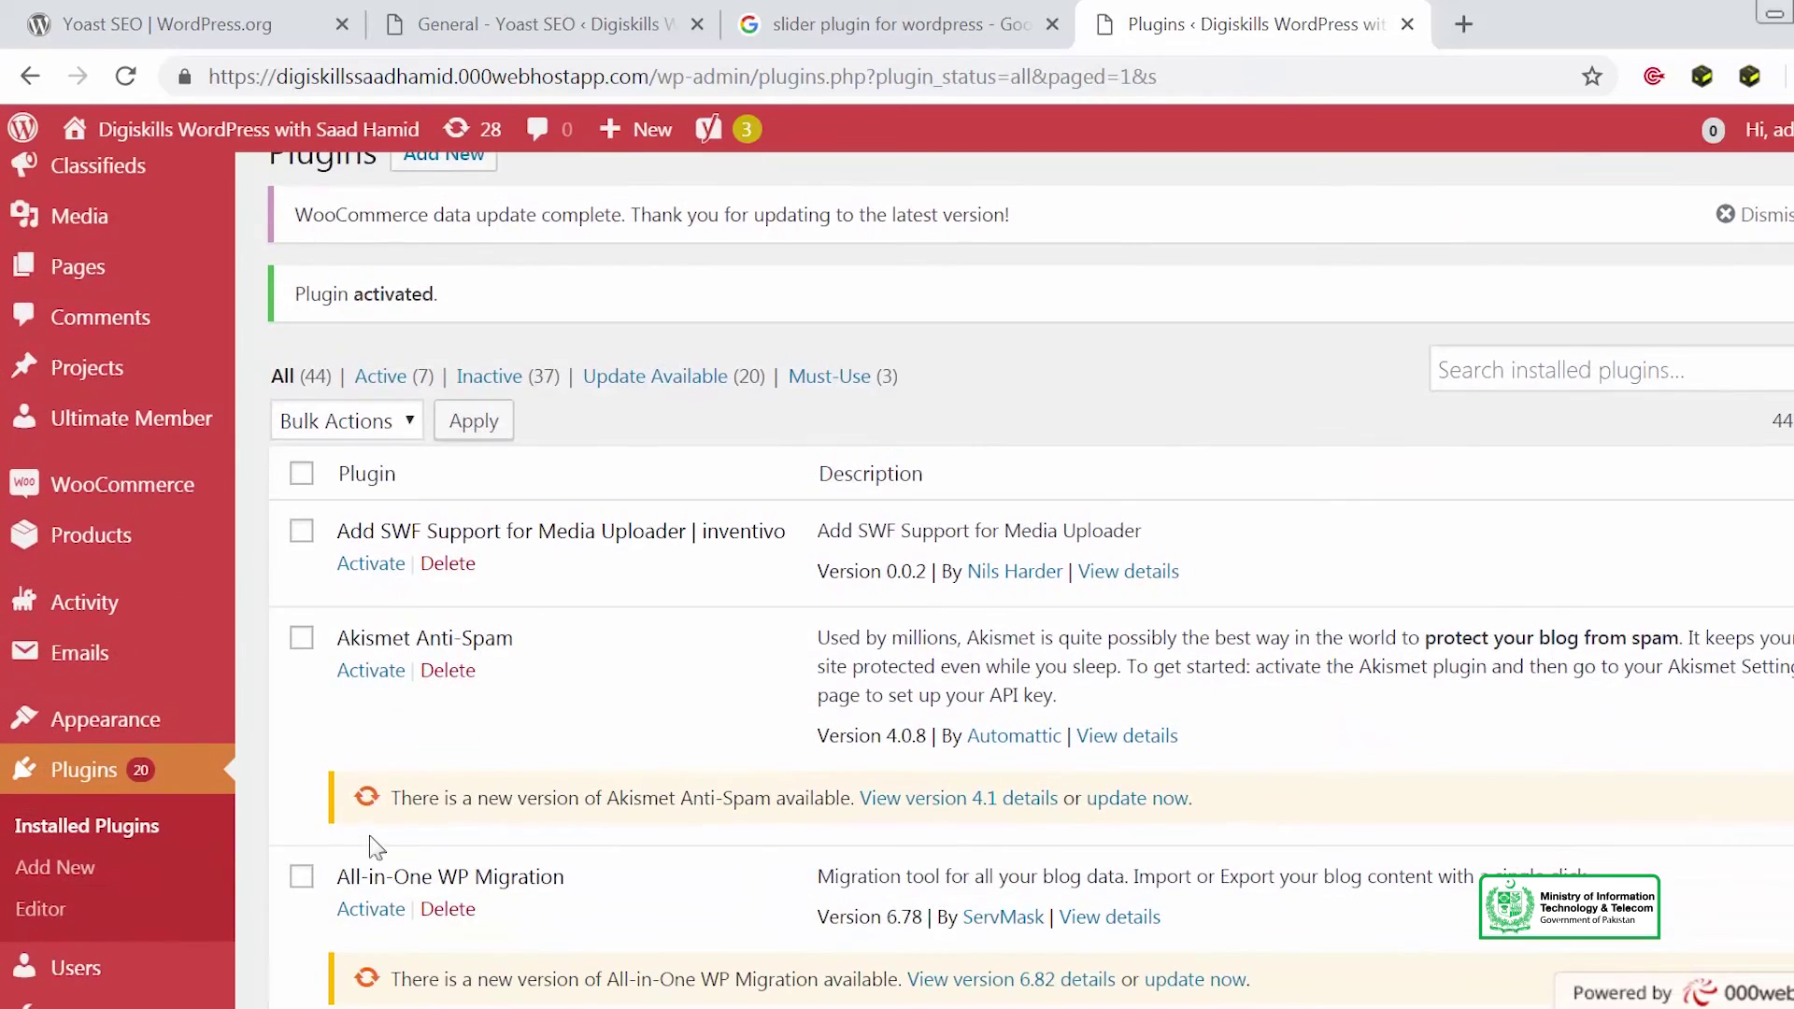
mouse_move(214, 899)
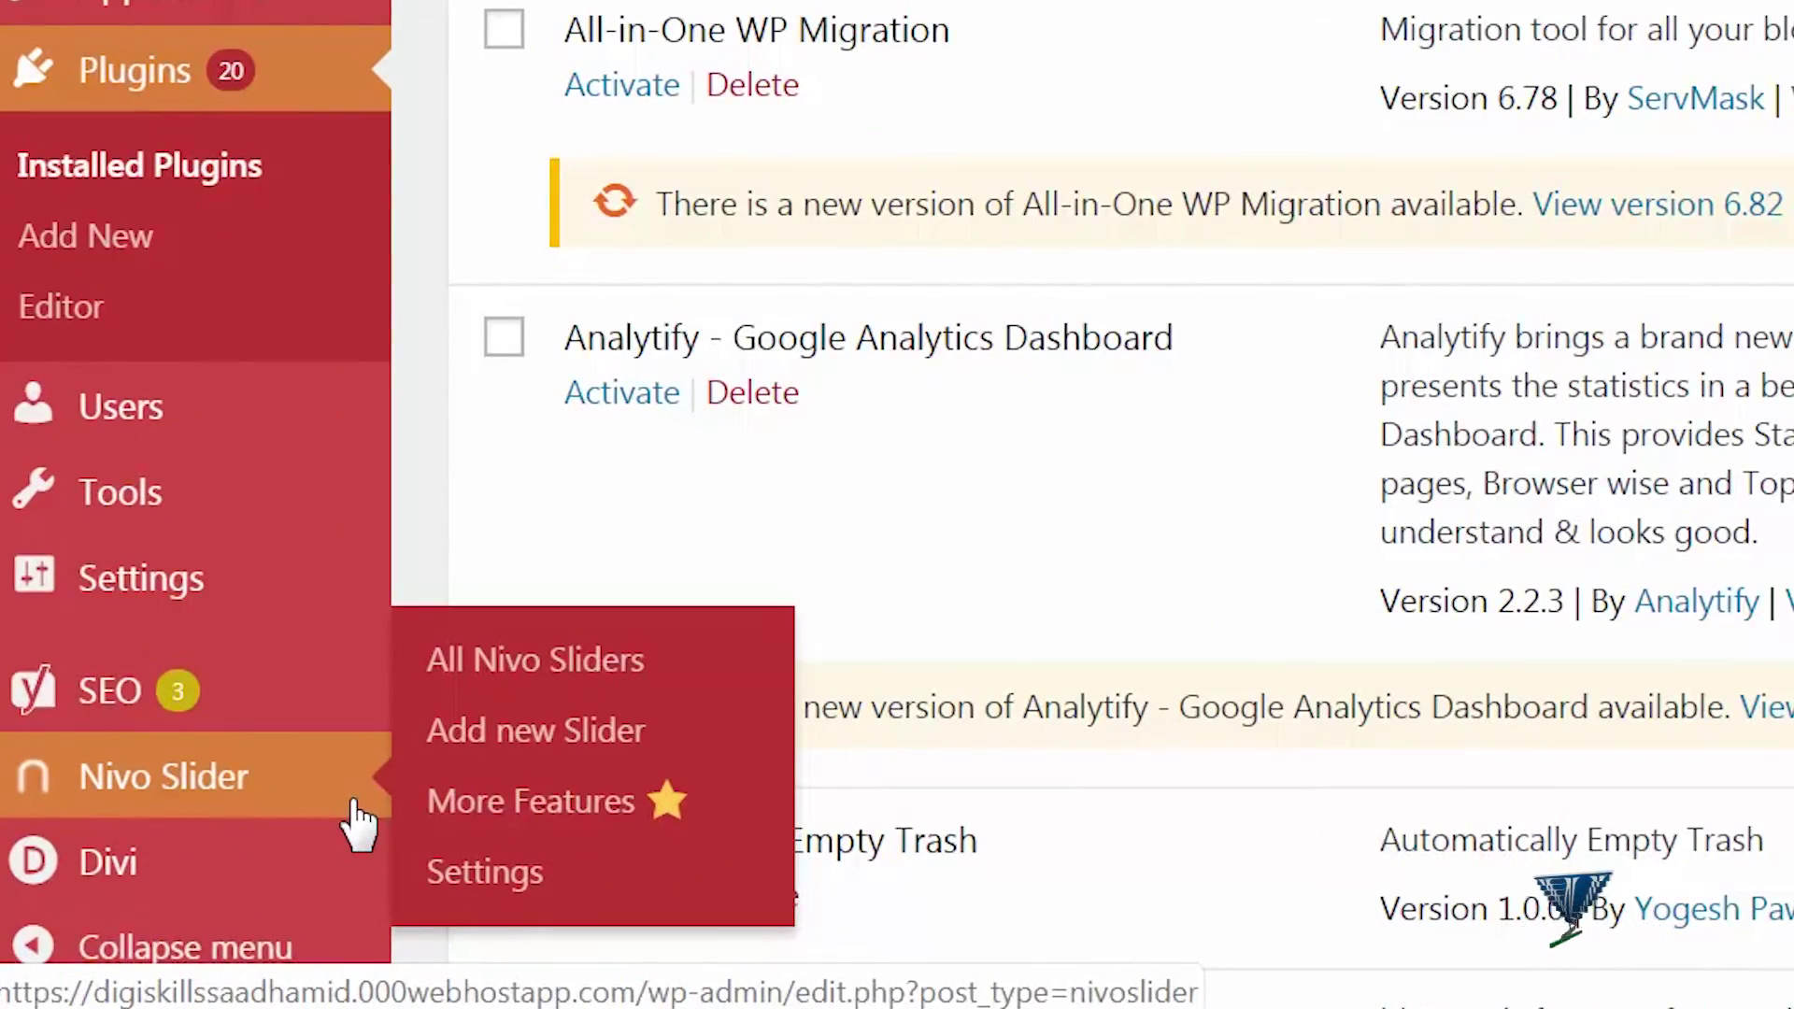
left_click(358, 823)
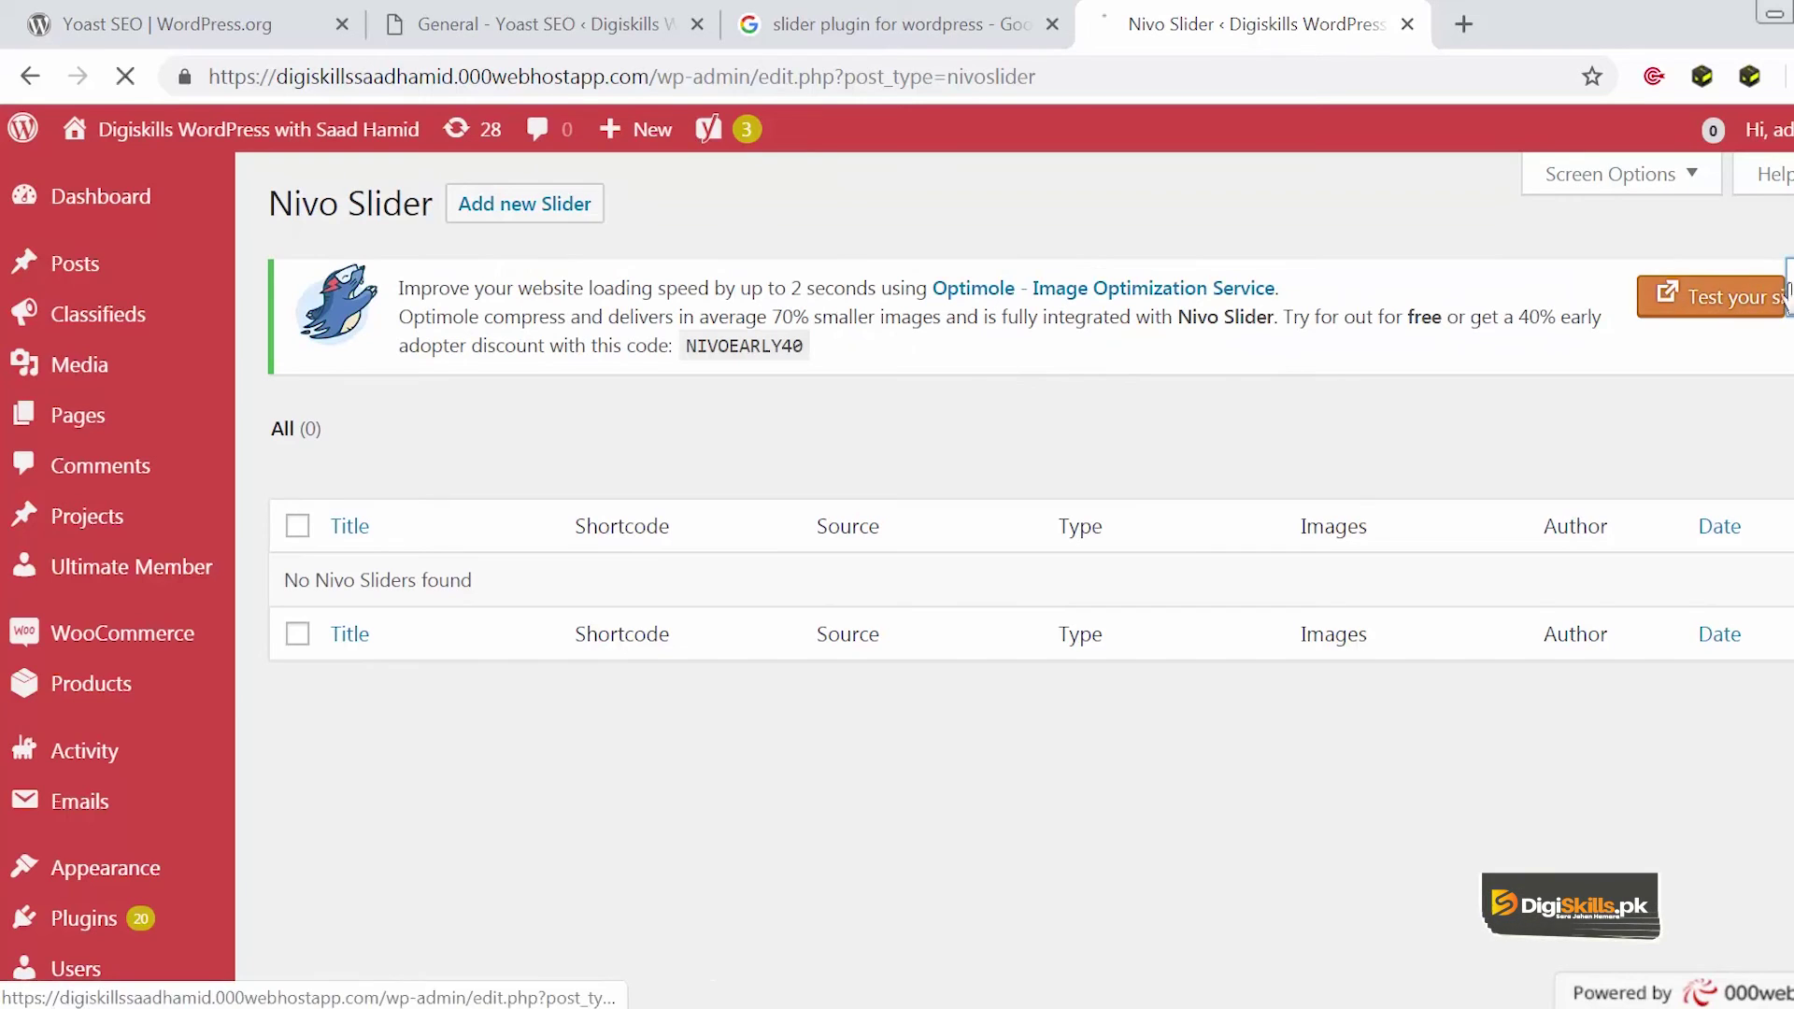
left_click(534, 213)
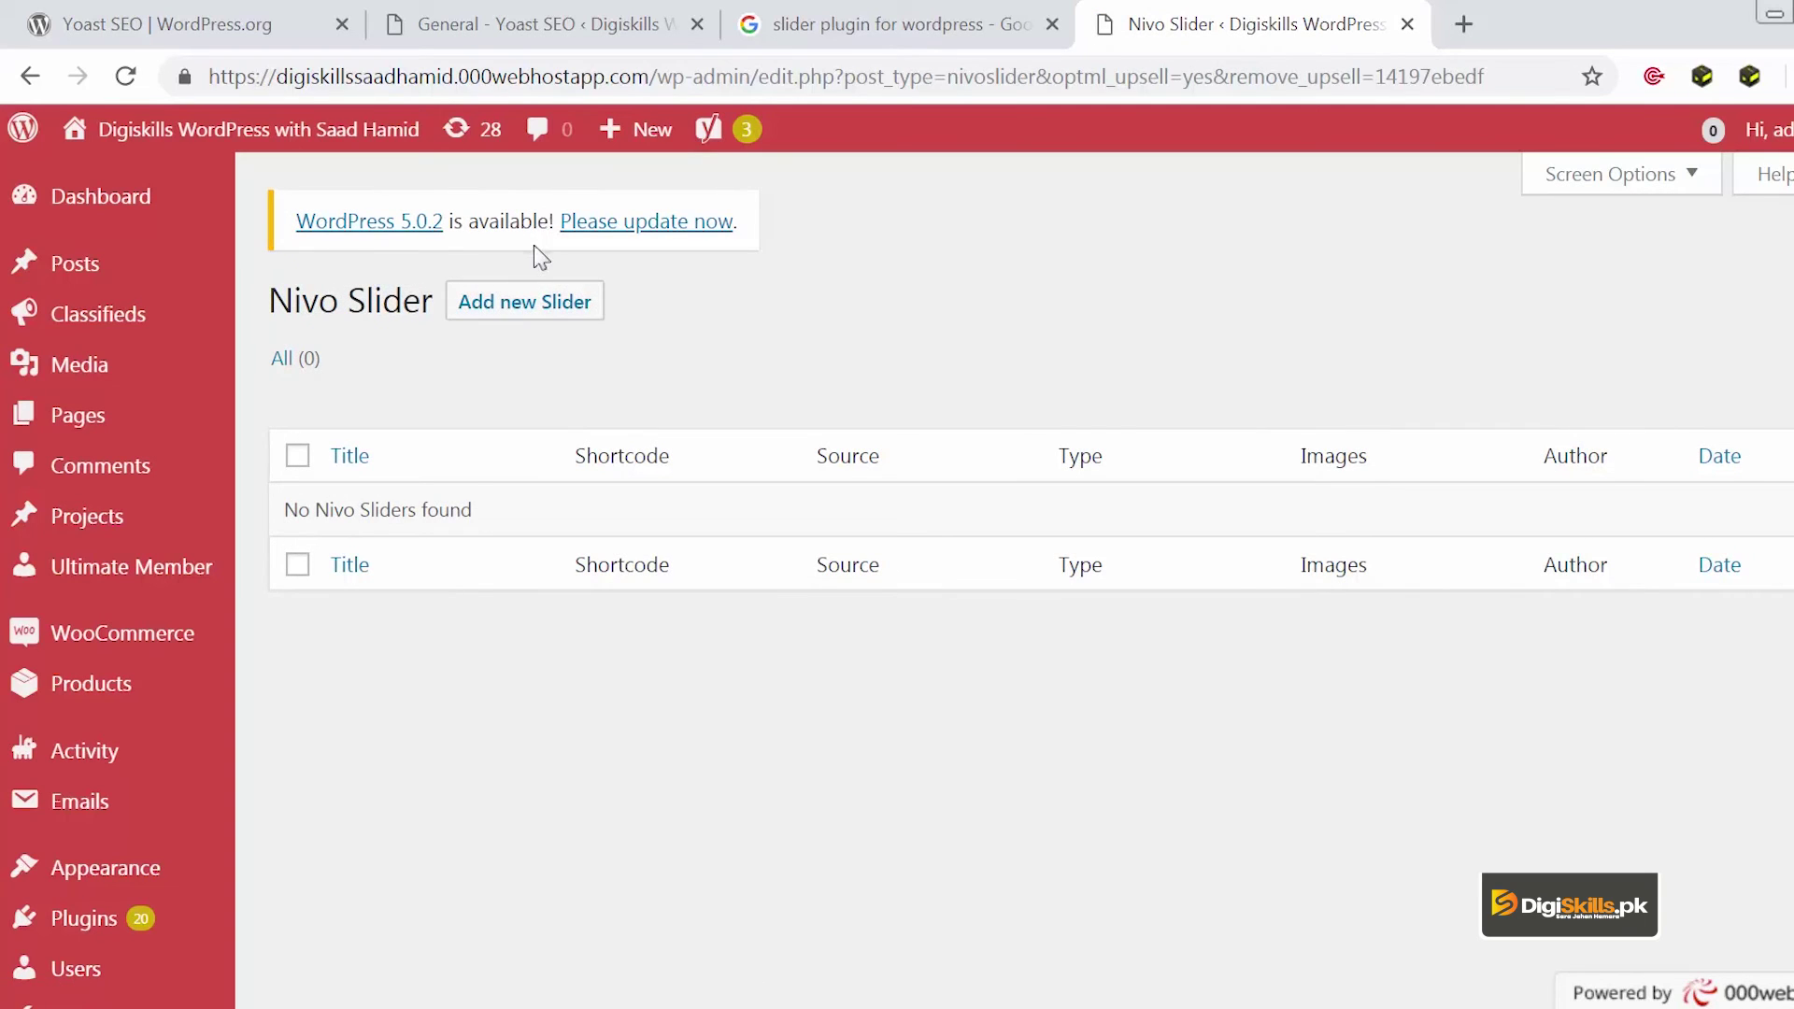
left_click(512, 306)
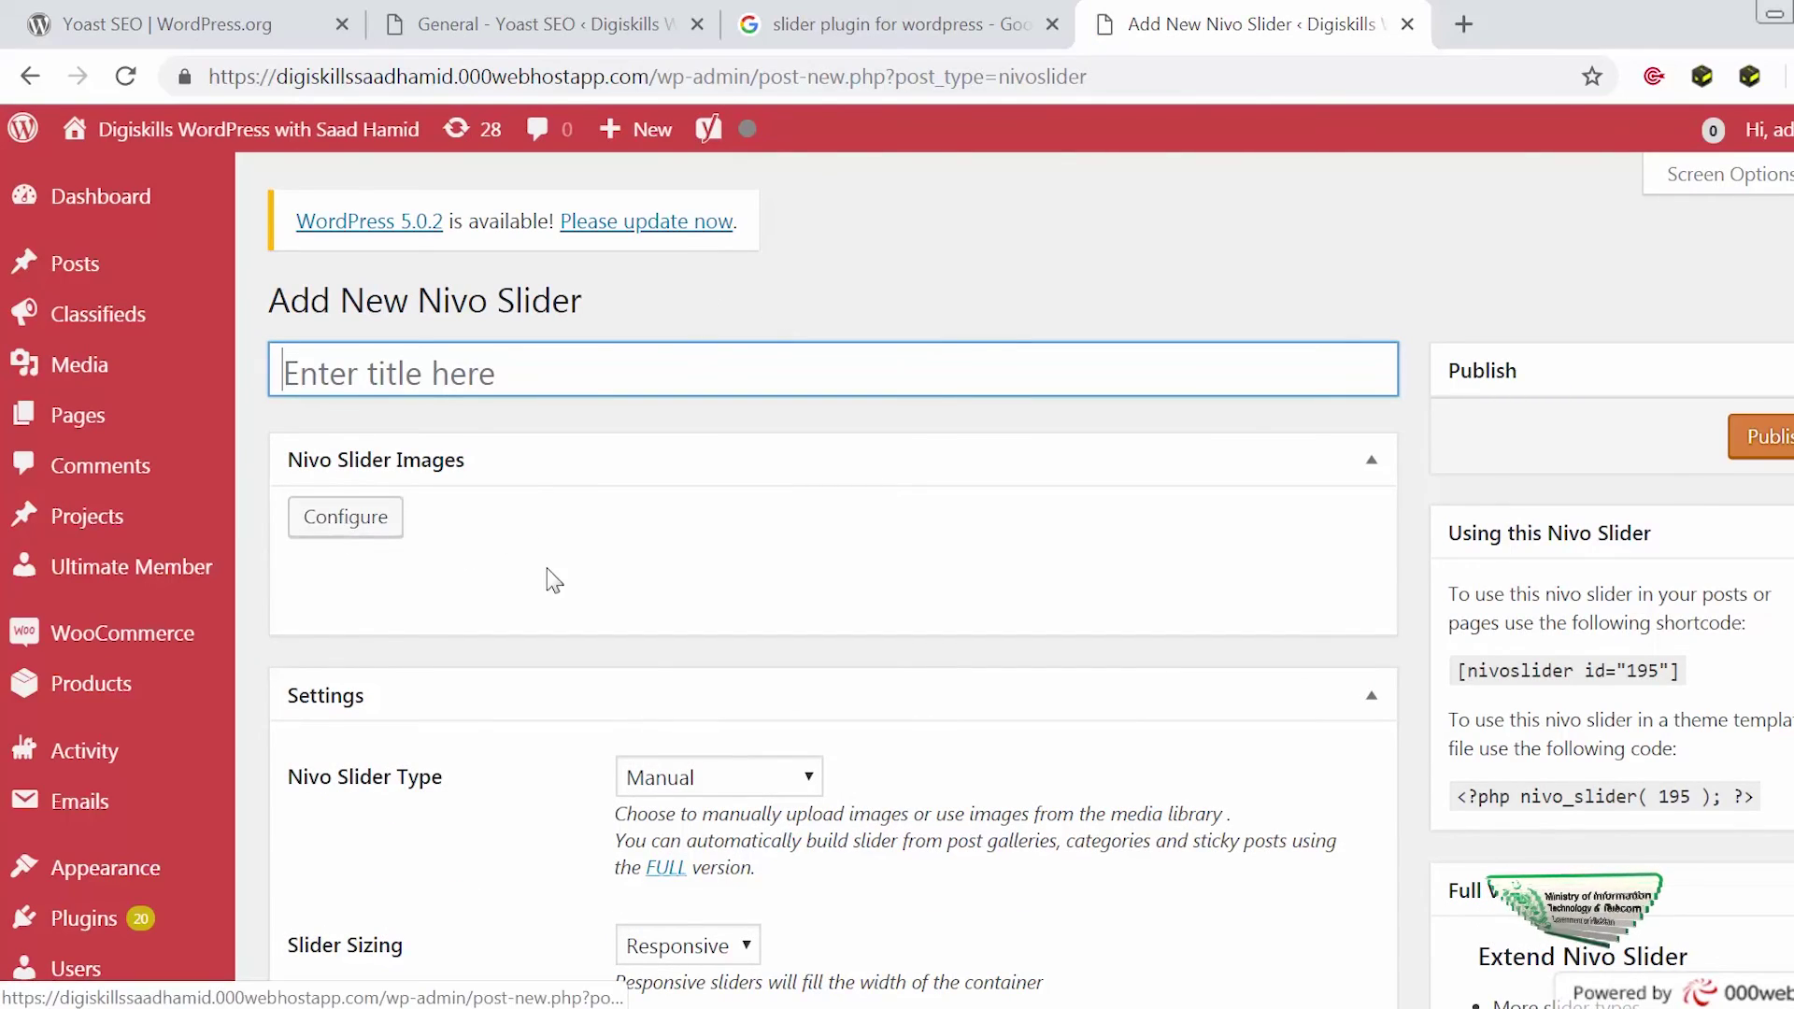
scroll(551, 580, "down", 10)
scroll(551, 580, "up", 10)
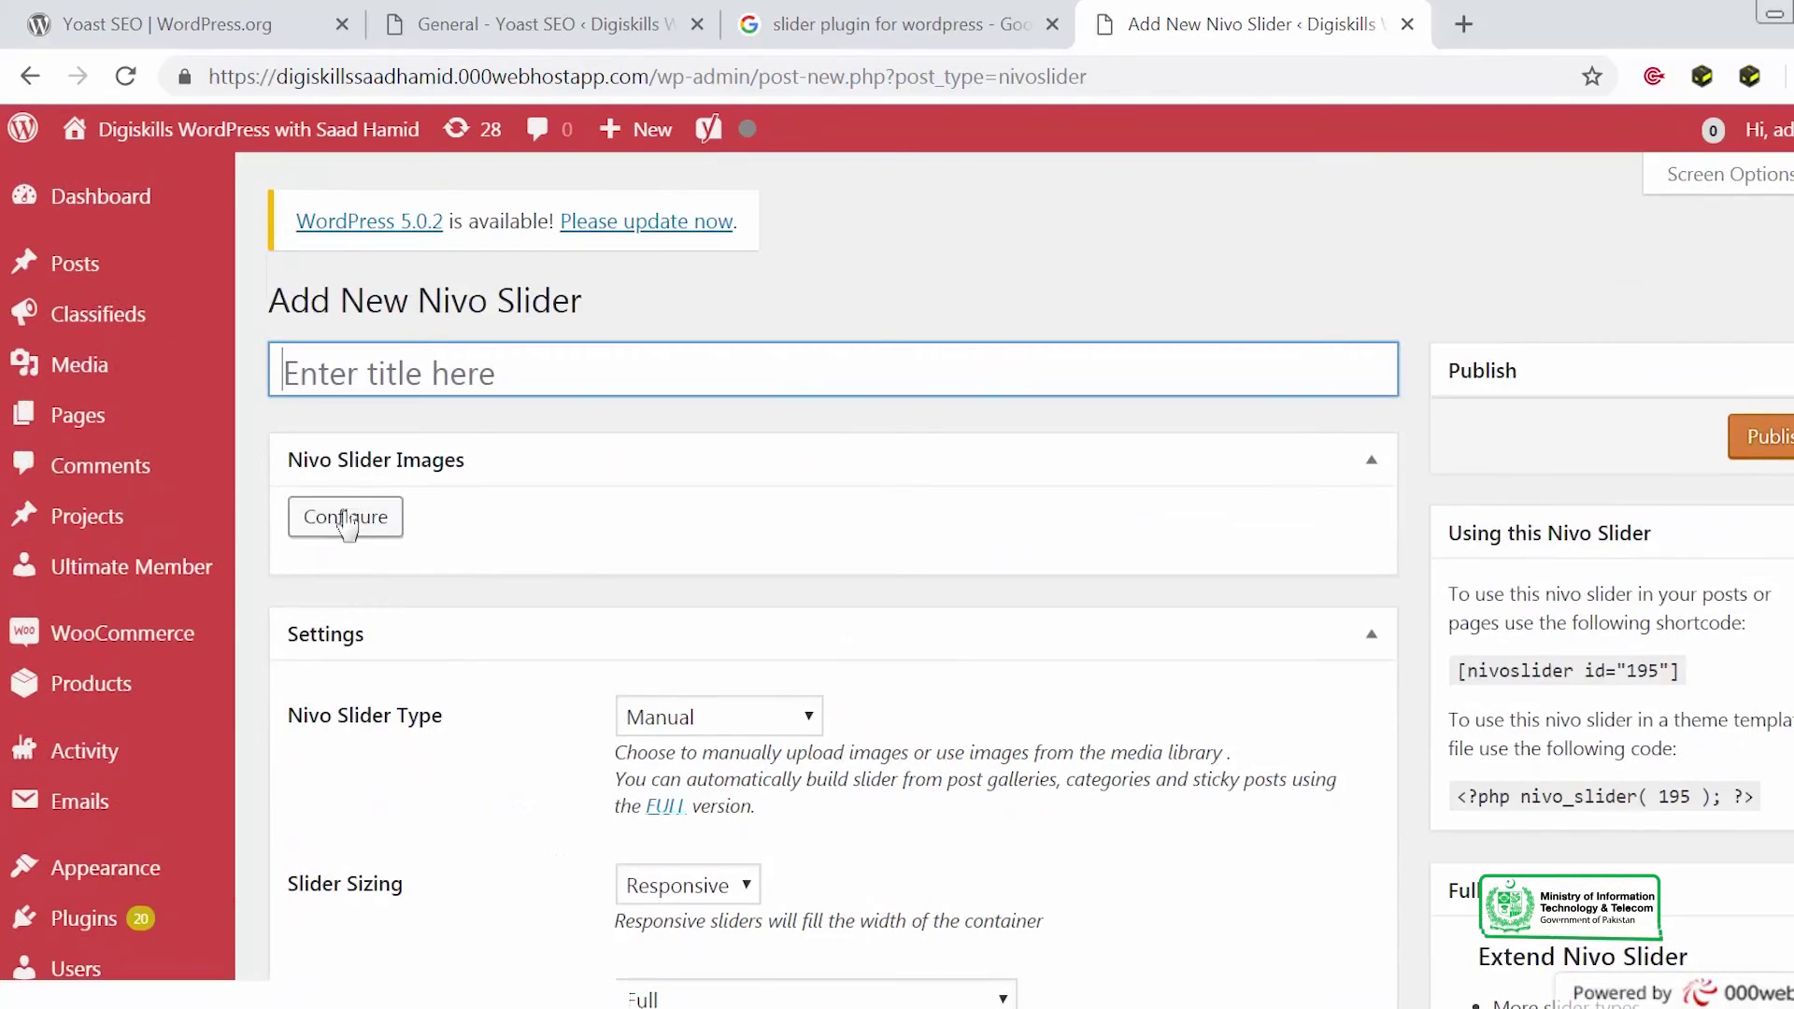
left_click(344, 517)
left_click(243, 257)
left_click(288, 204)
left_click(322, 250)
left_click(365, 262)
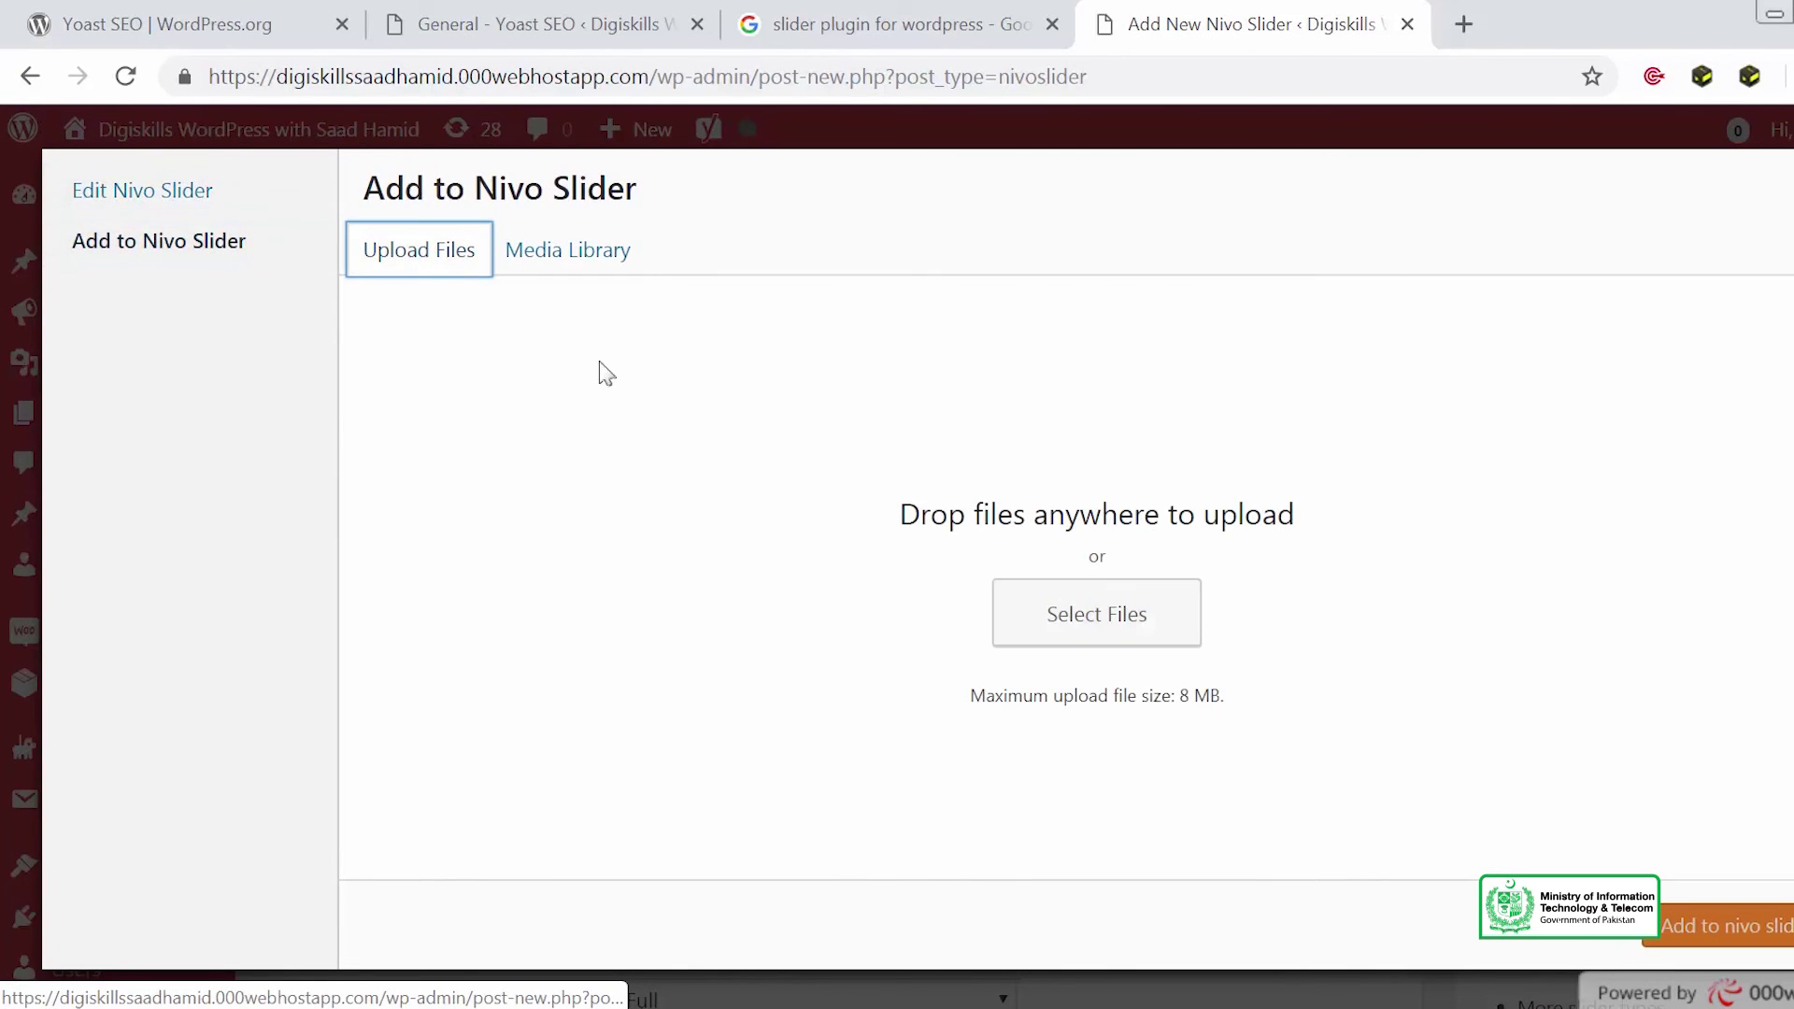
key("Escape")
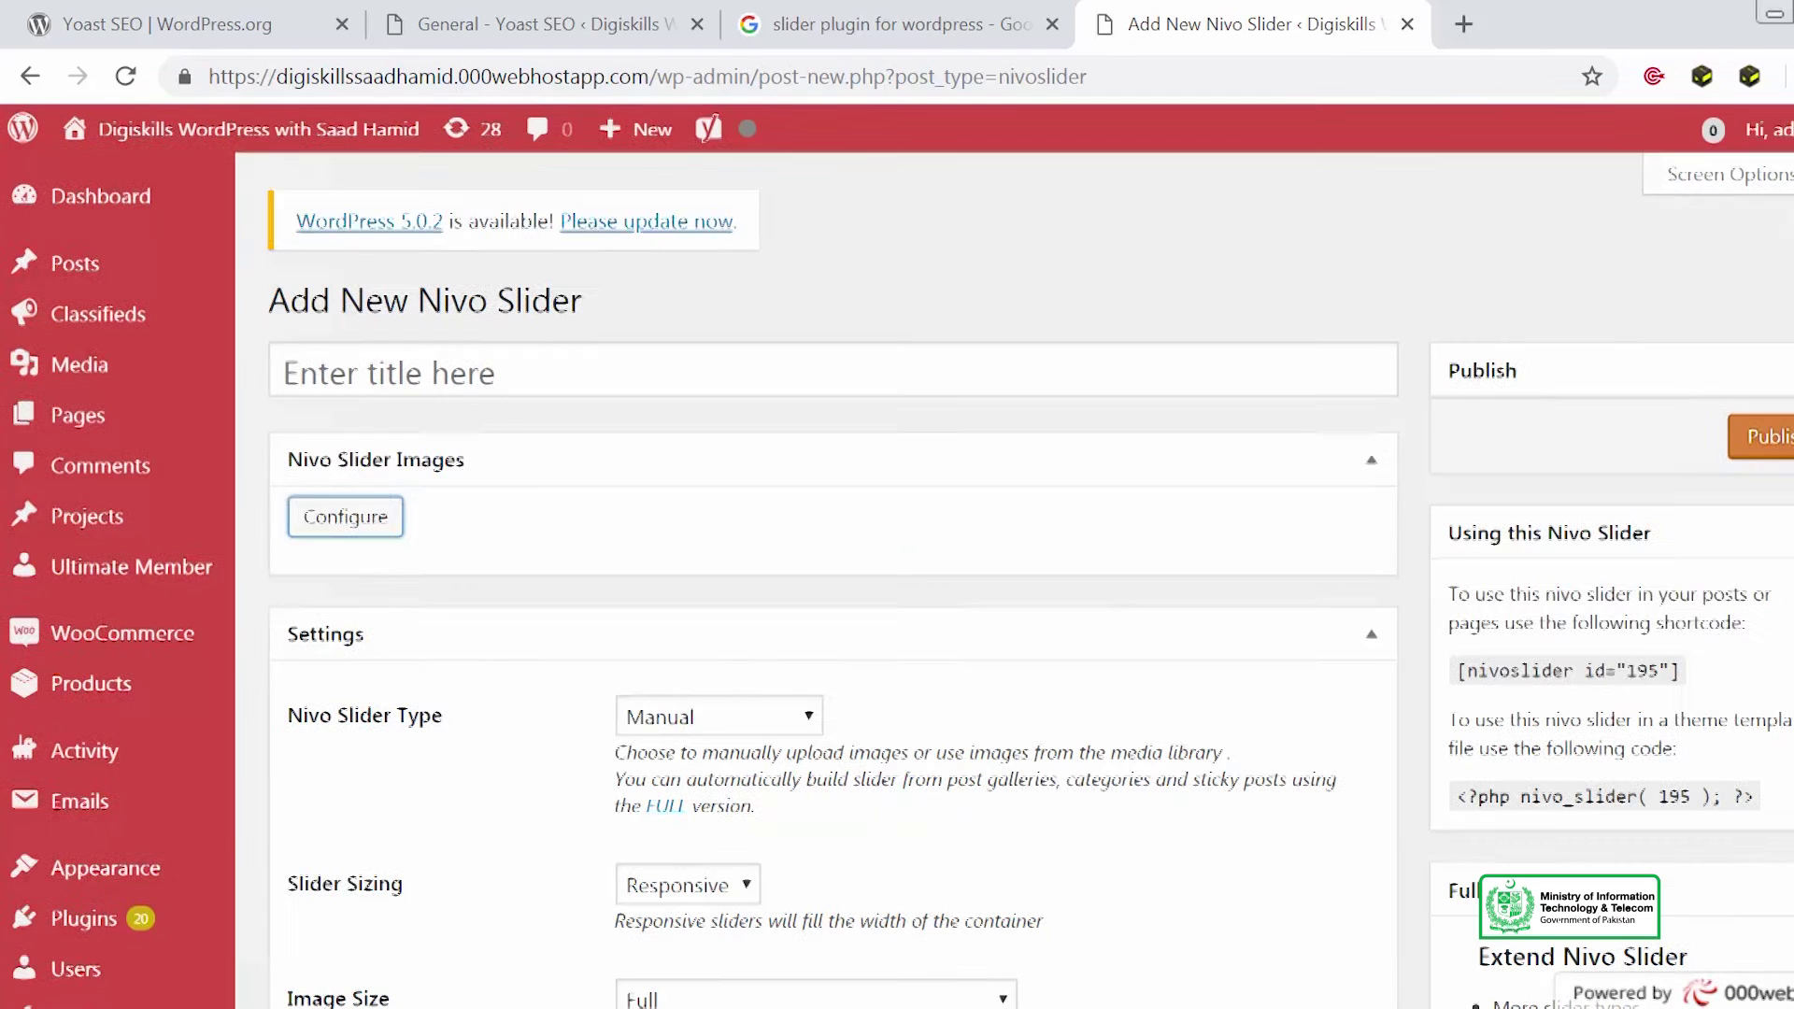
Step: Add the green valley landscape and the red-arched city building images from the media library to the Nivo slider
left_click(382, 521)
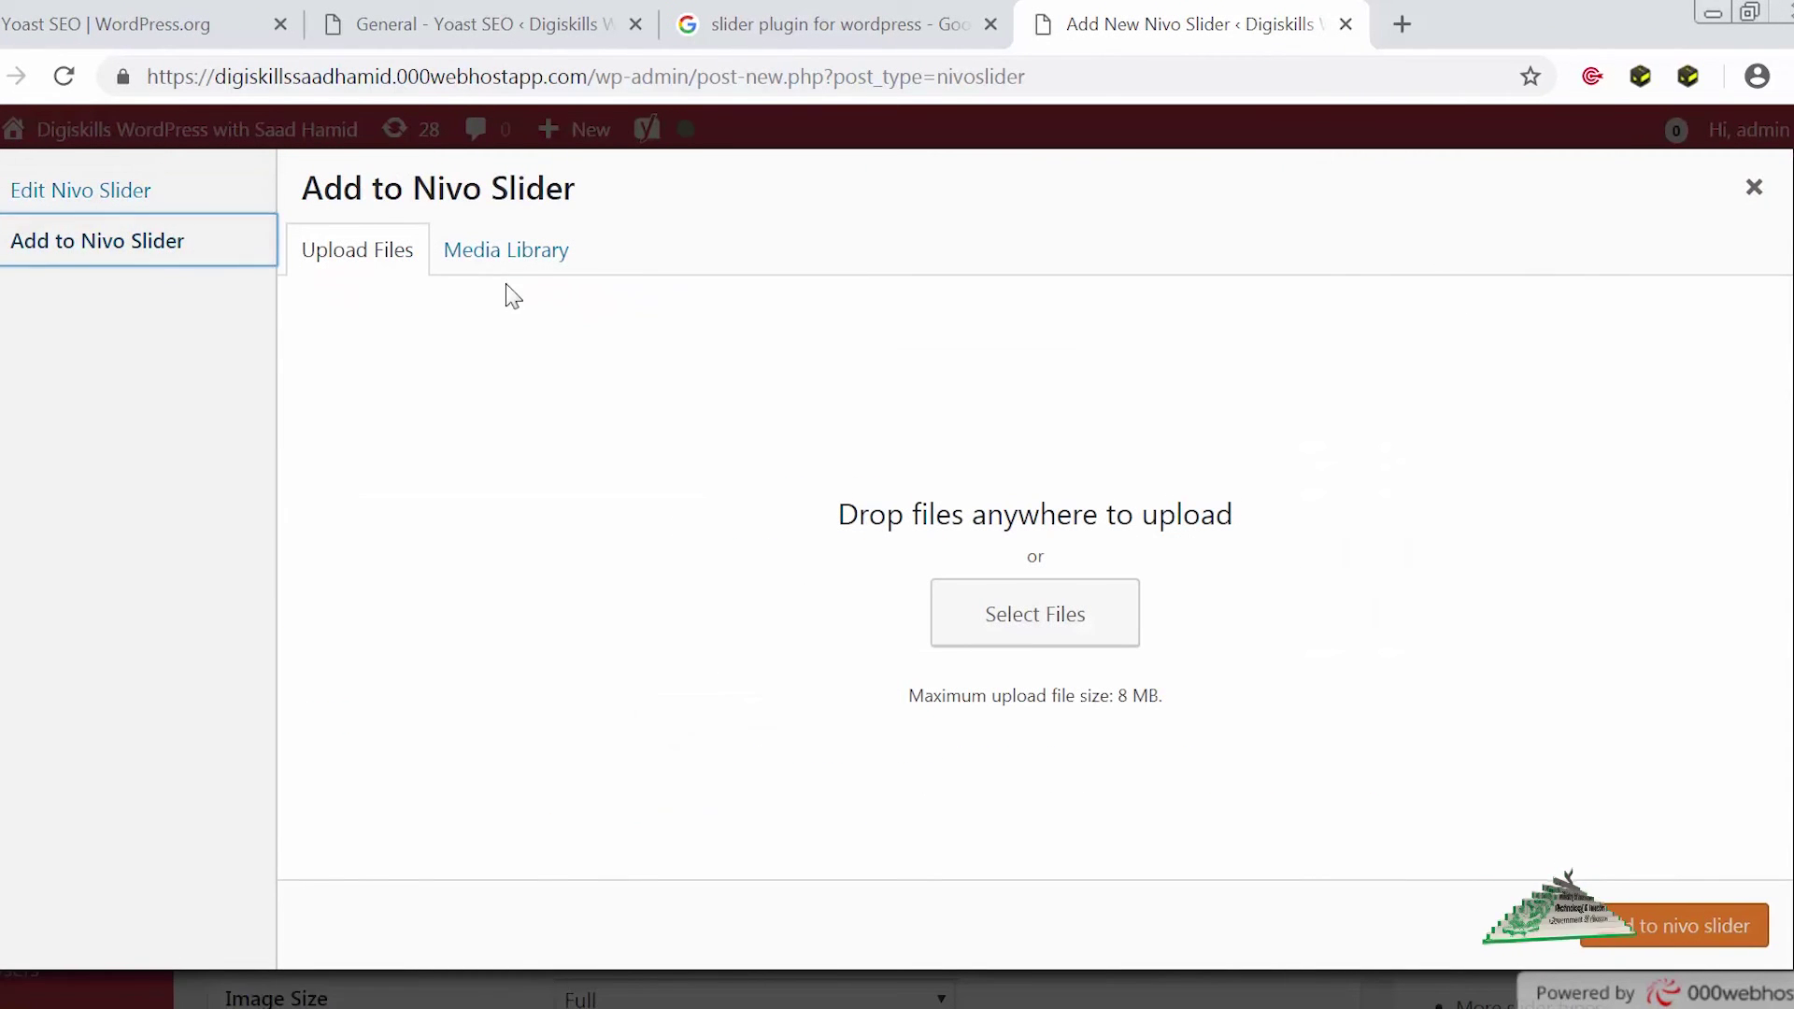
left_click(529, 264)
left_click(348, 397)
left_click(595, 472)
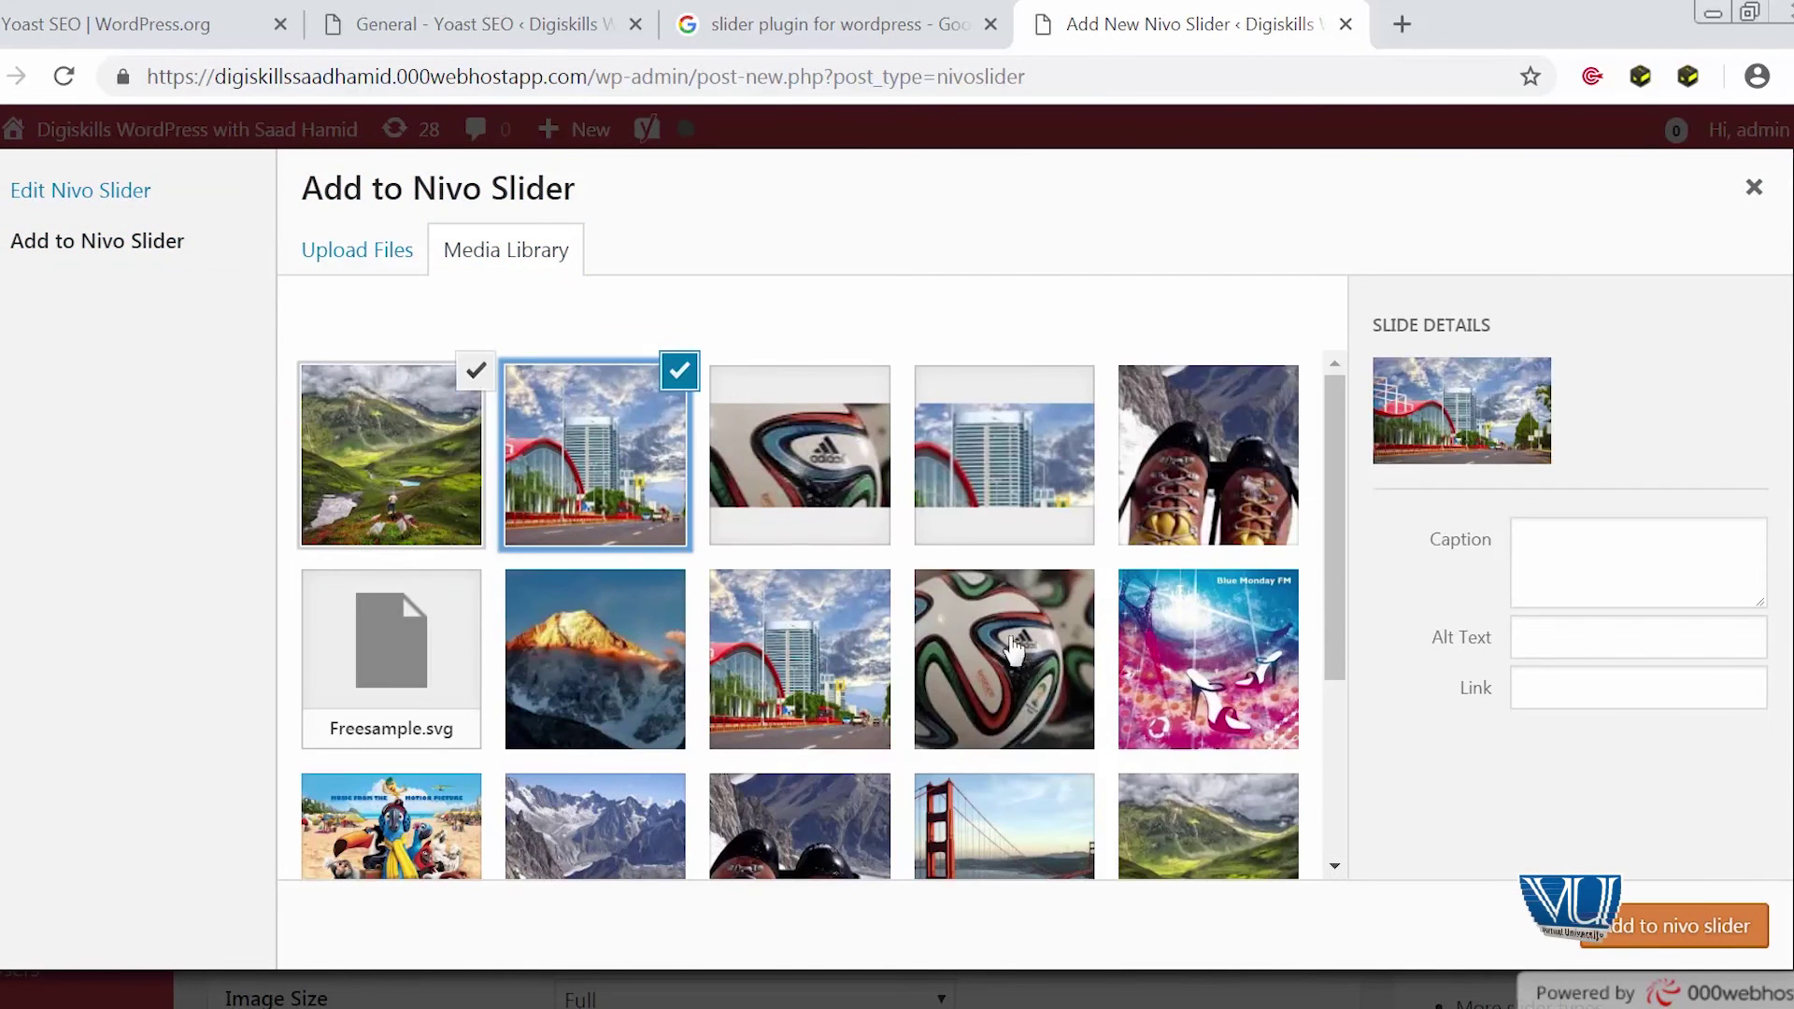
left_click(1642, 938)
left_click(1704, 932)
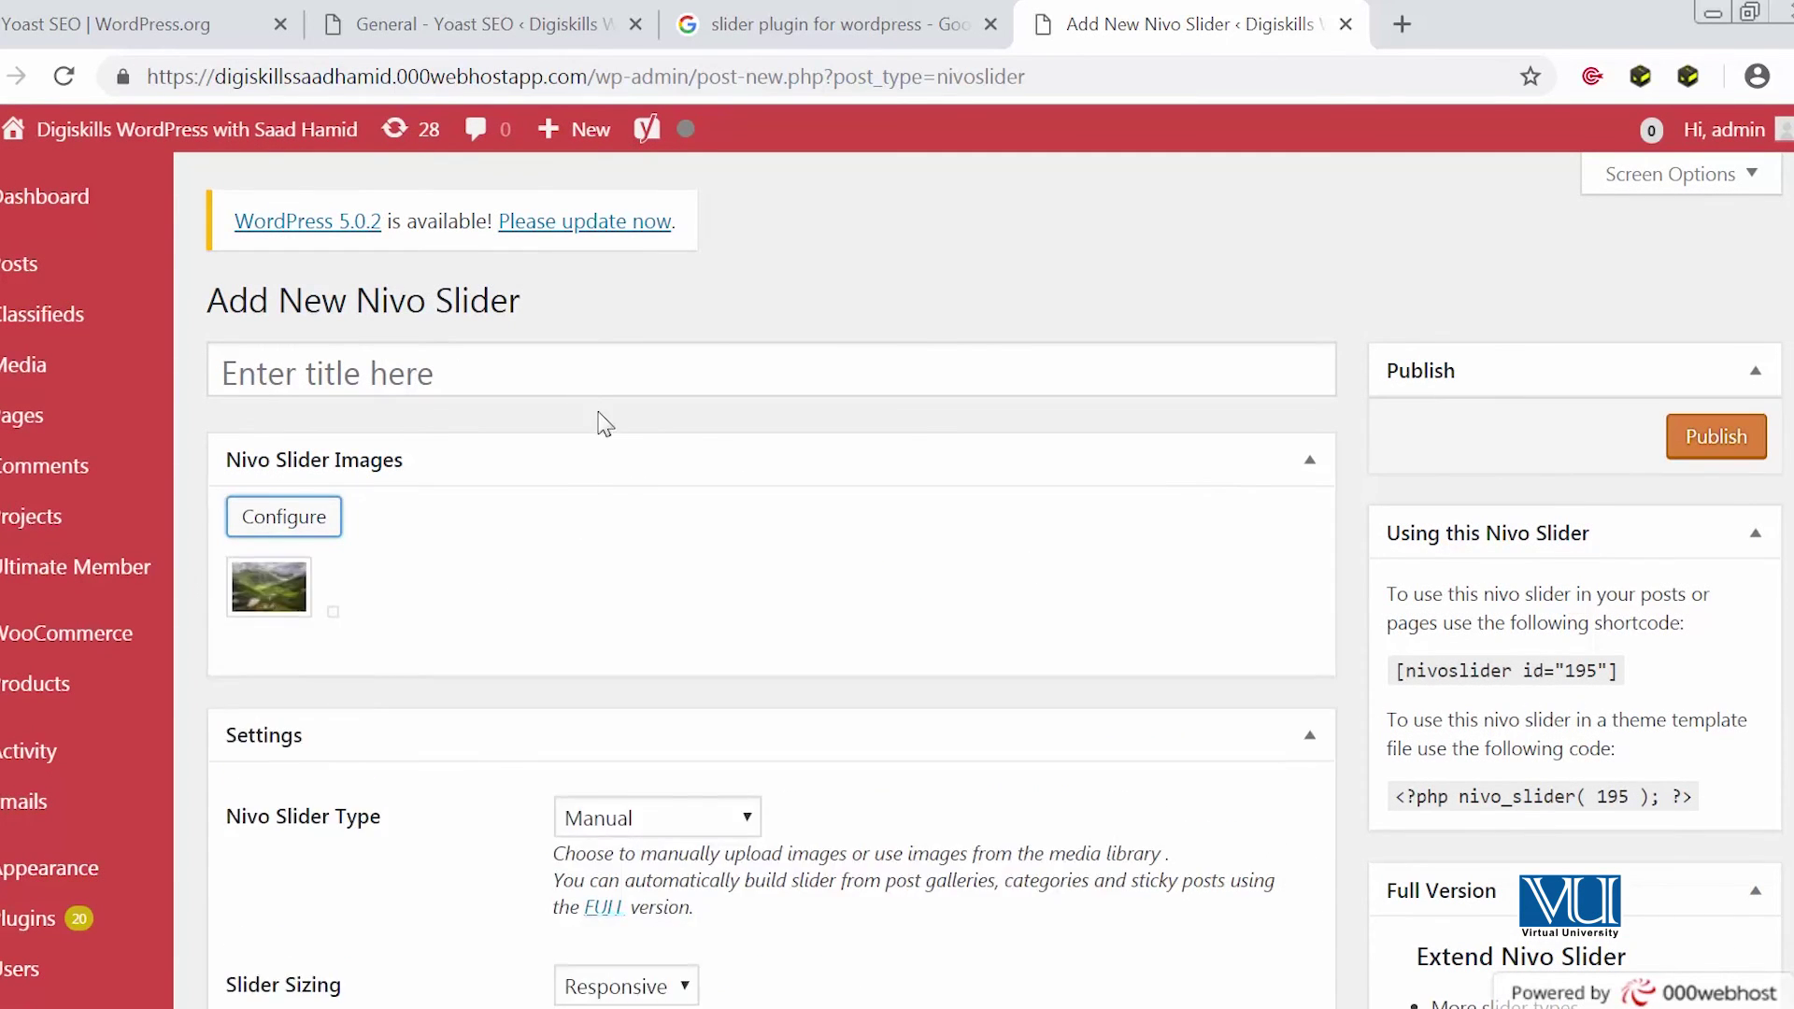
Step: Review the new slider's settings and usage shortcode, and open and close its image editor without making changes
scroll(598, 617, "down", 5)
scroll(1031, 560, "up", 5)
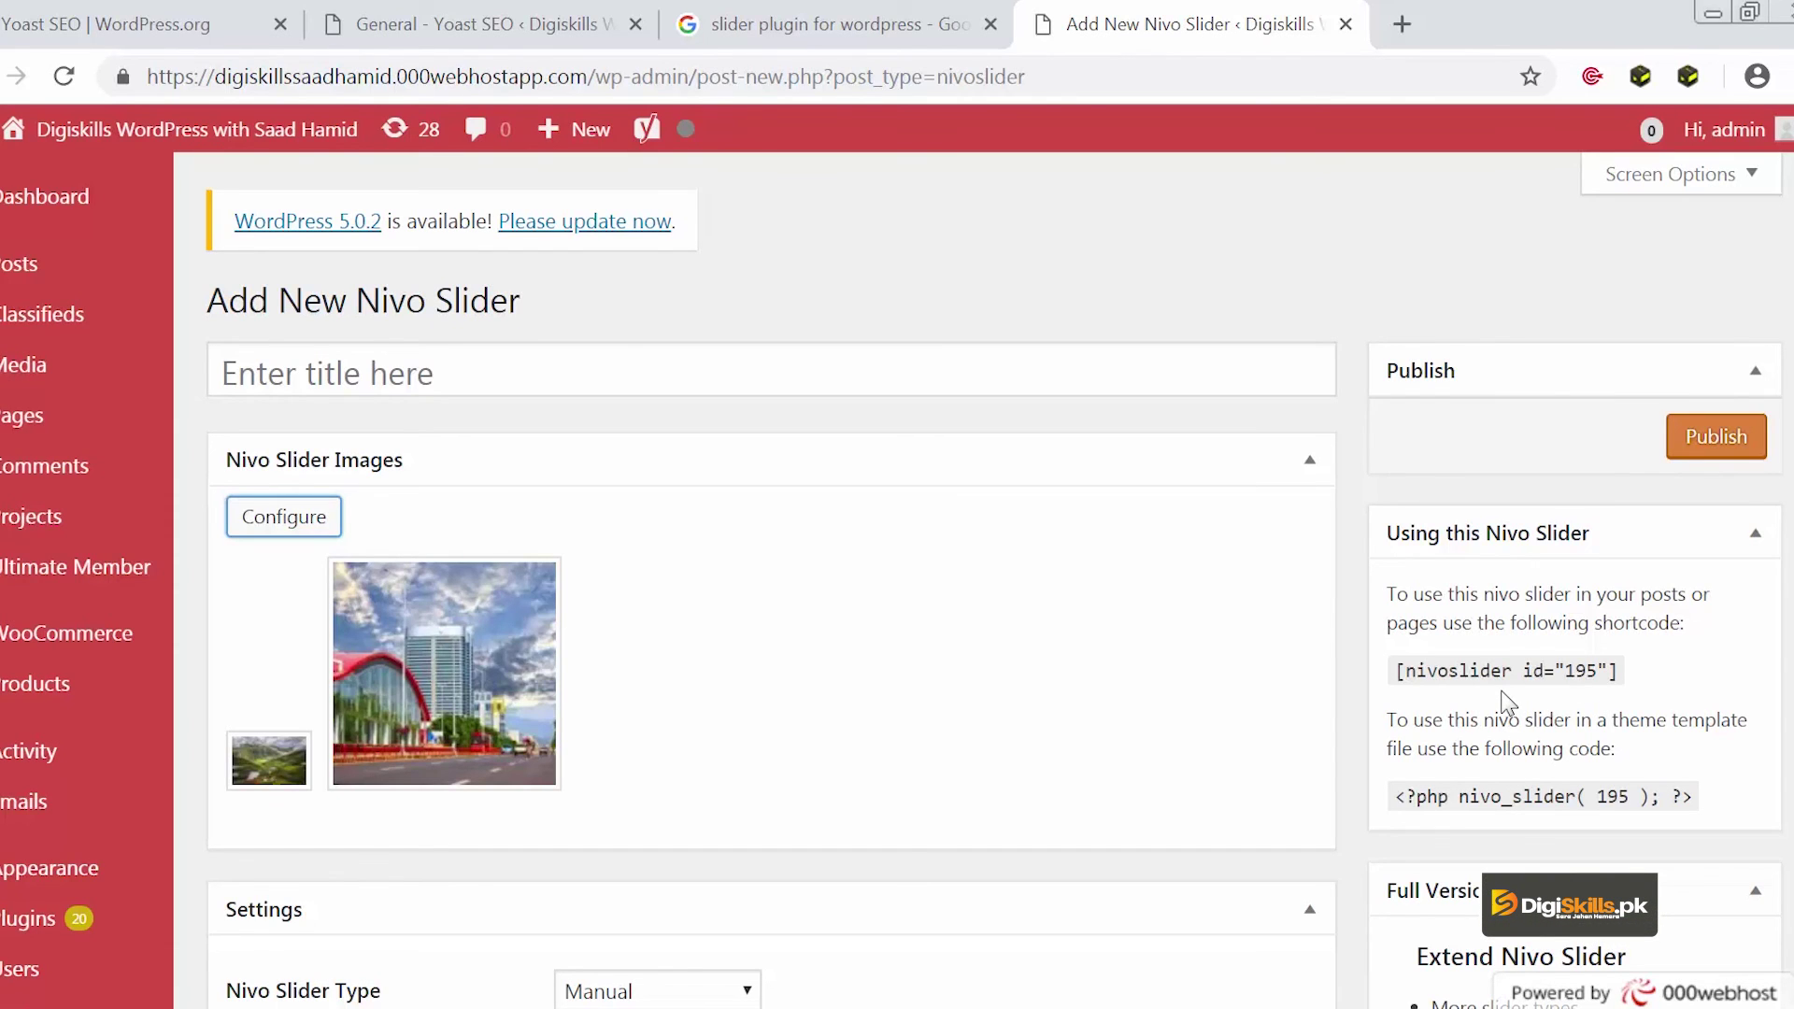
left_click(305, 515)
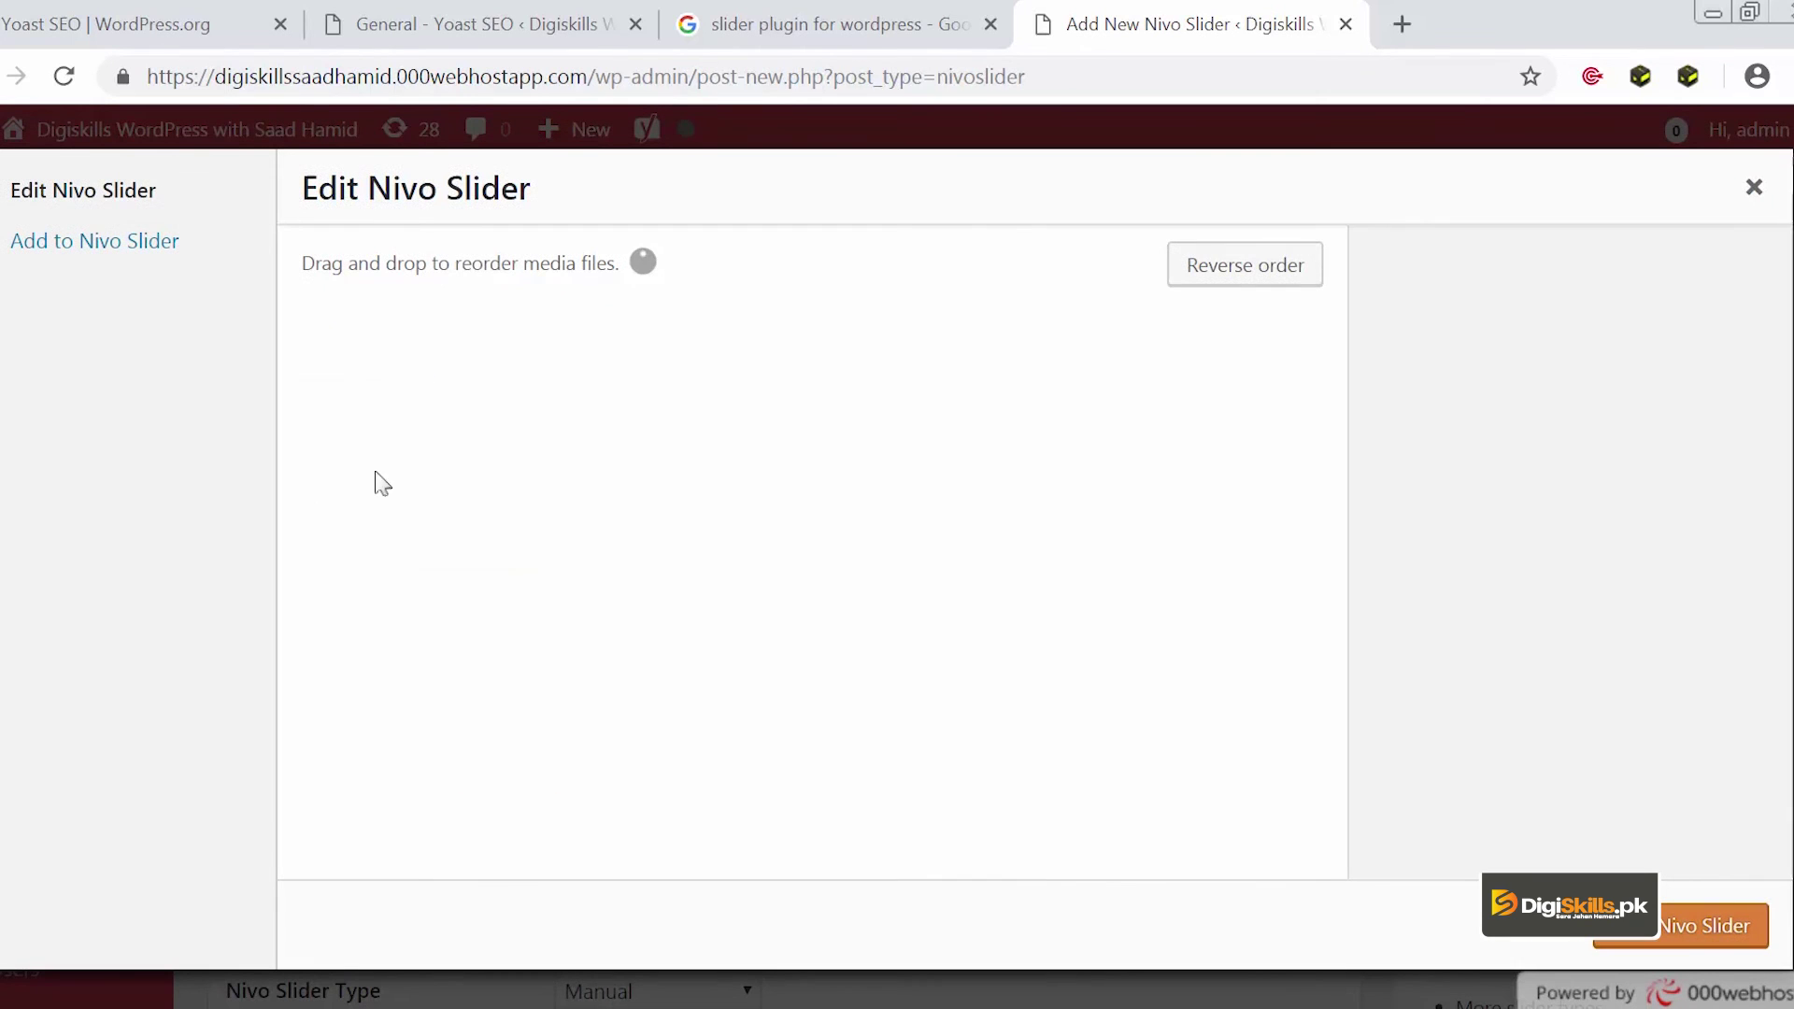
left_click(1749, 189)
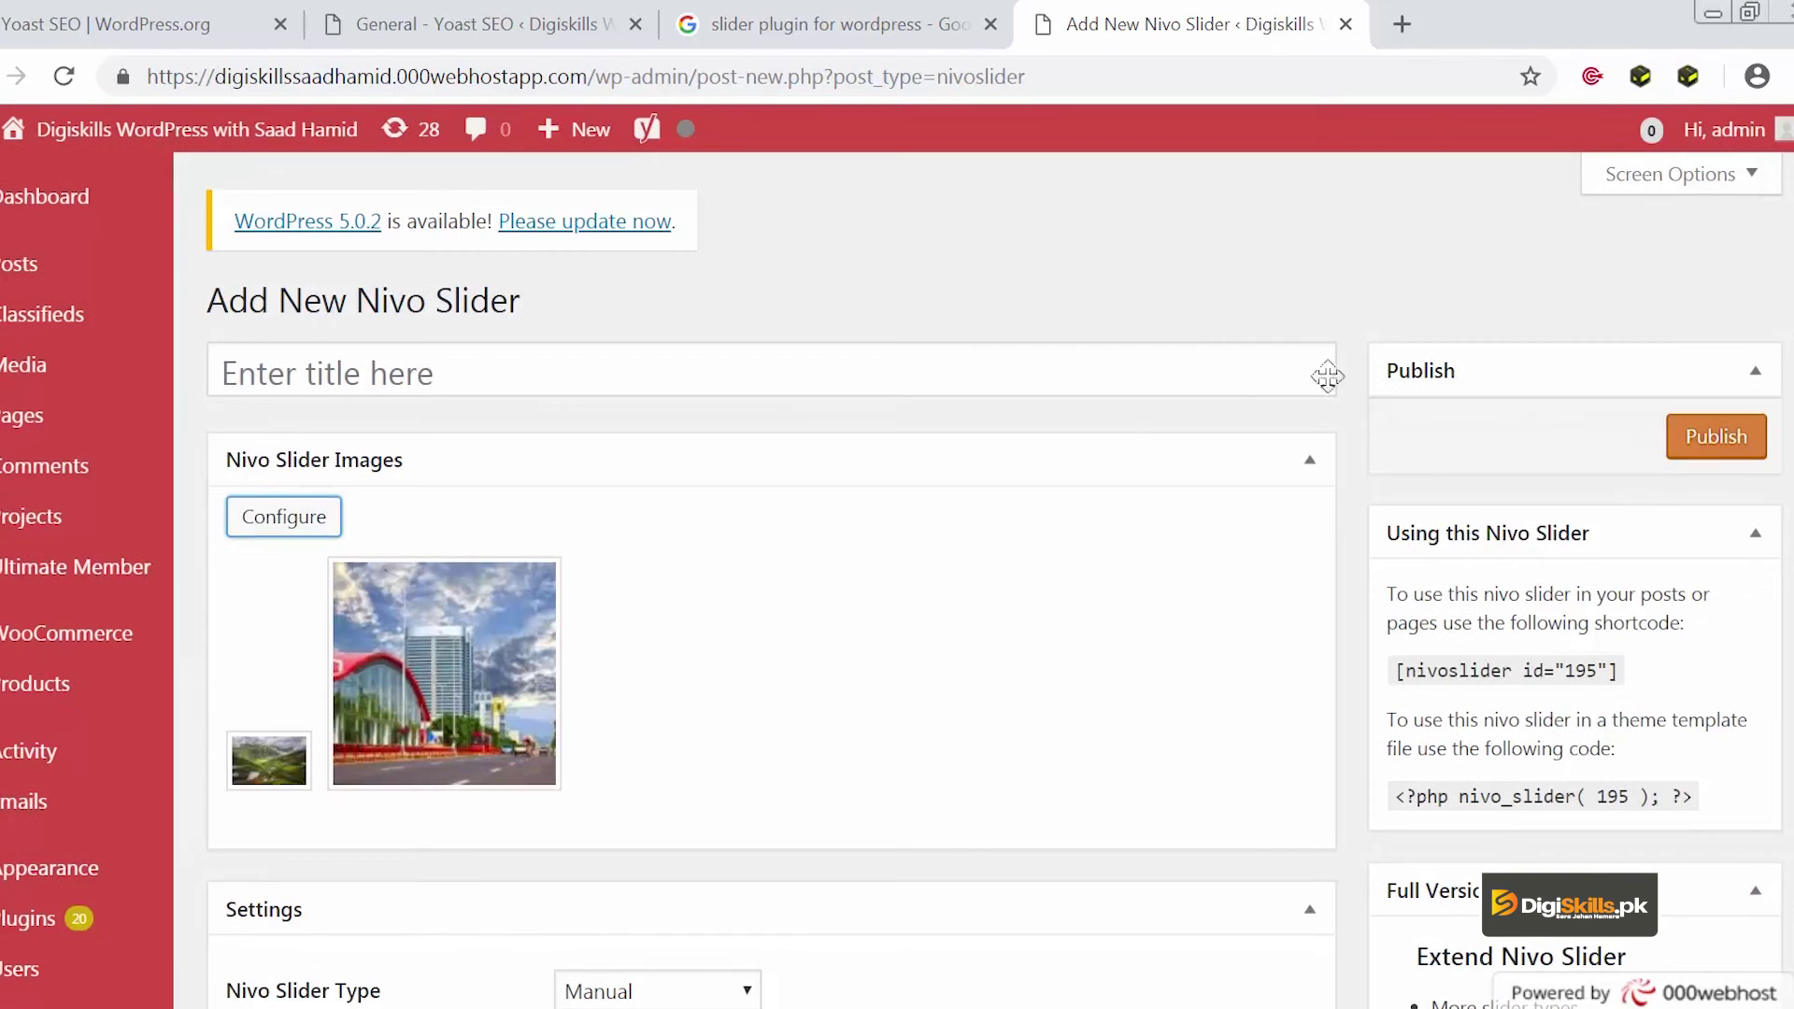